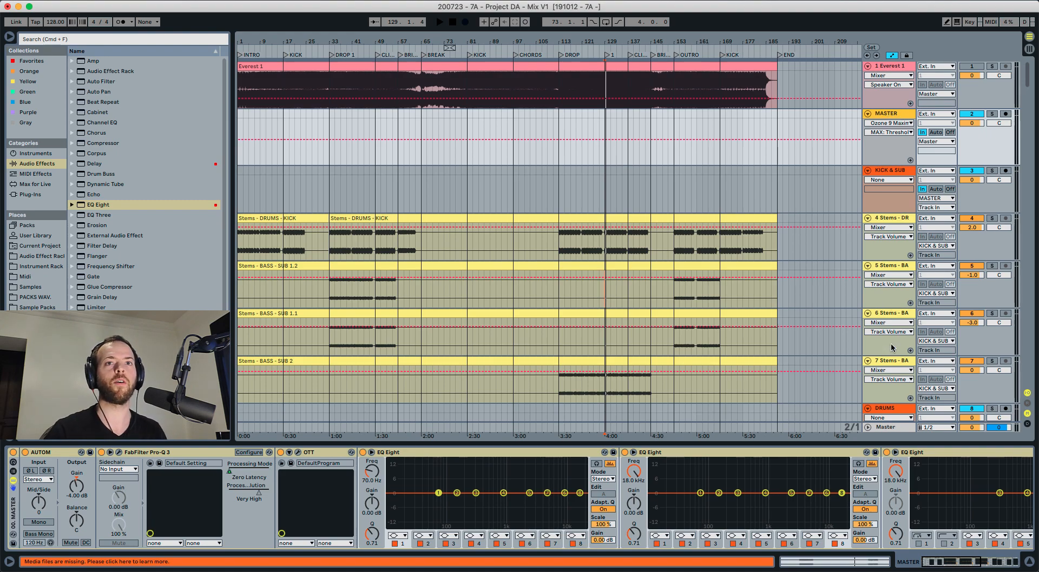
Step: Activate the Ozone 8 Equalizer on the Master track and turn on its Matching mode
left_click(875, 427)
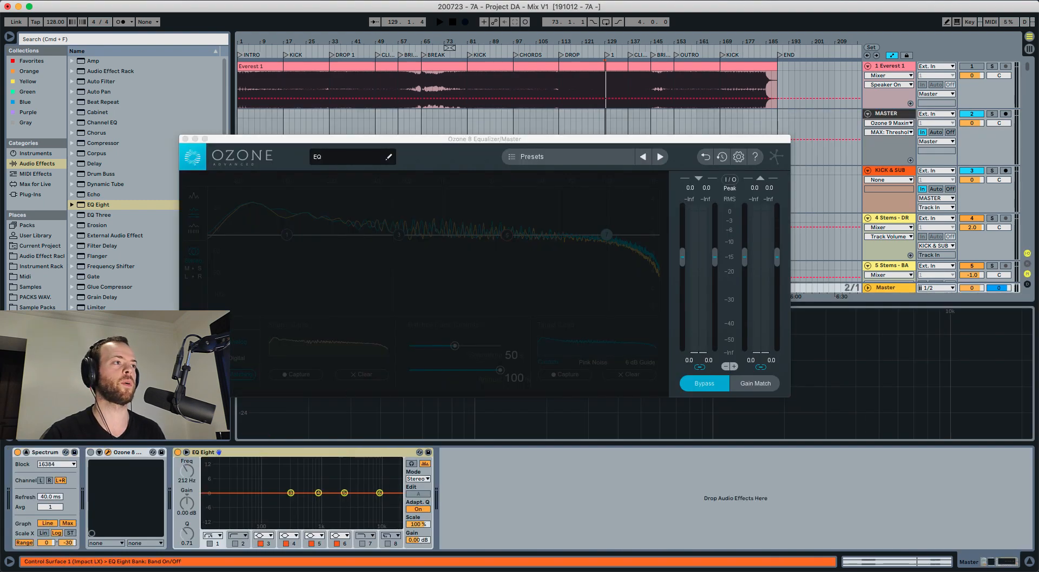
left_click(91, 452)
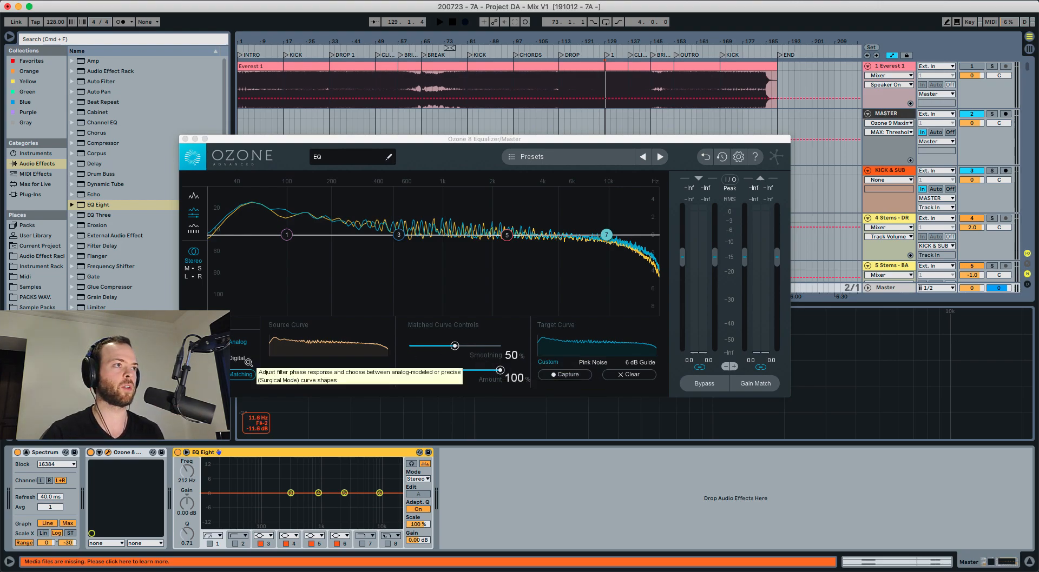
left_click(221, 375)
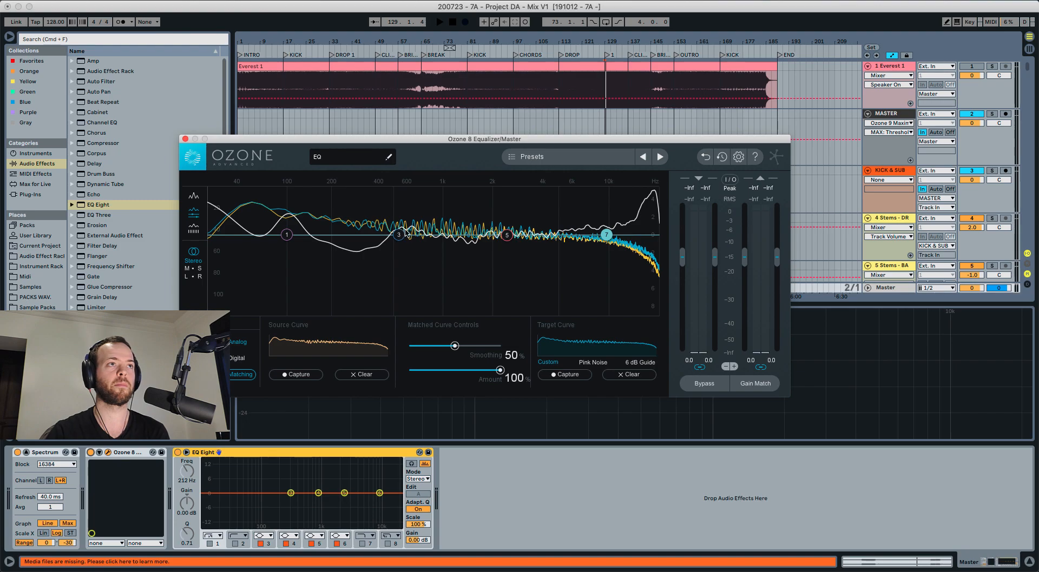
Step: Try the matched curve's smoothing at 0% and set it back to 50%
mouse_move(454, 346)
left_mouse_down()
mouse_move(510, 348)
mouse_move(454, 355)
left_mouse_up()
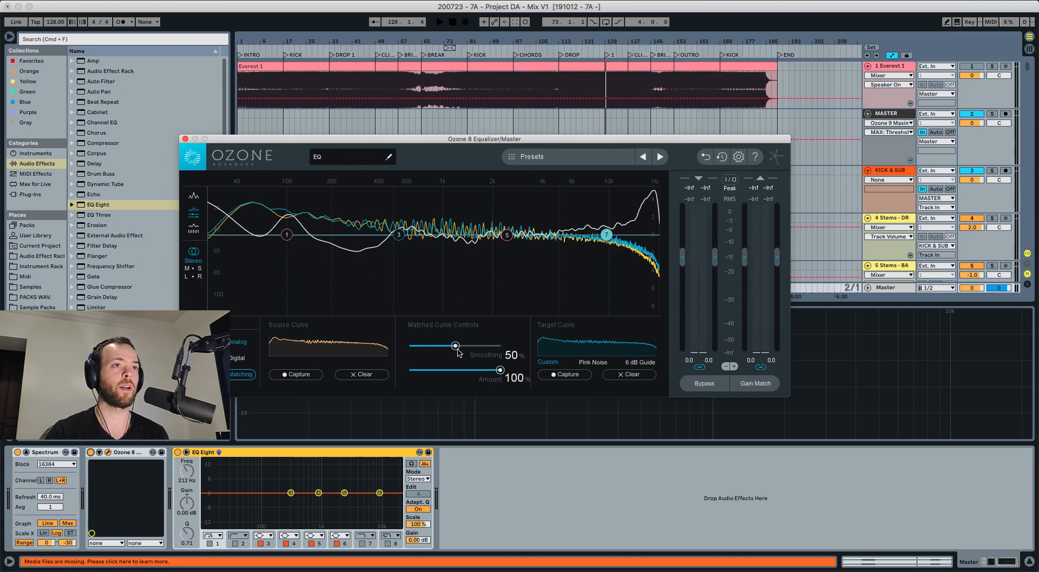
left_click_drag(455, 346, 392, 344)
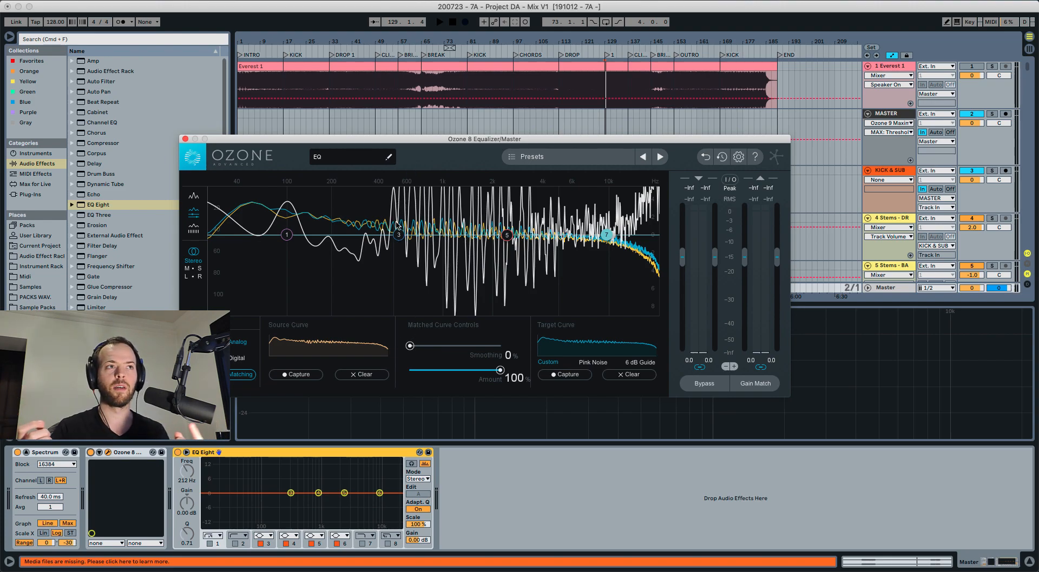
left_click_drag(410, 346, 453, 346)
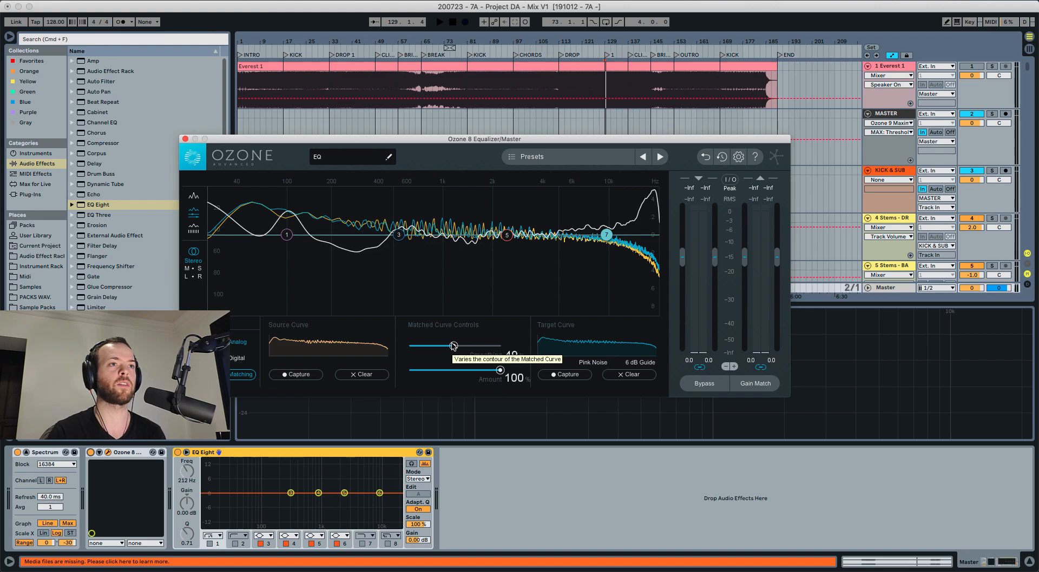
left_click_drag(453, 347, 455, 346)
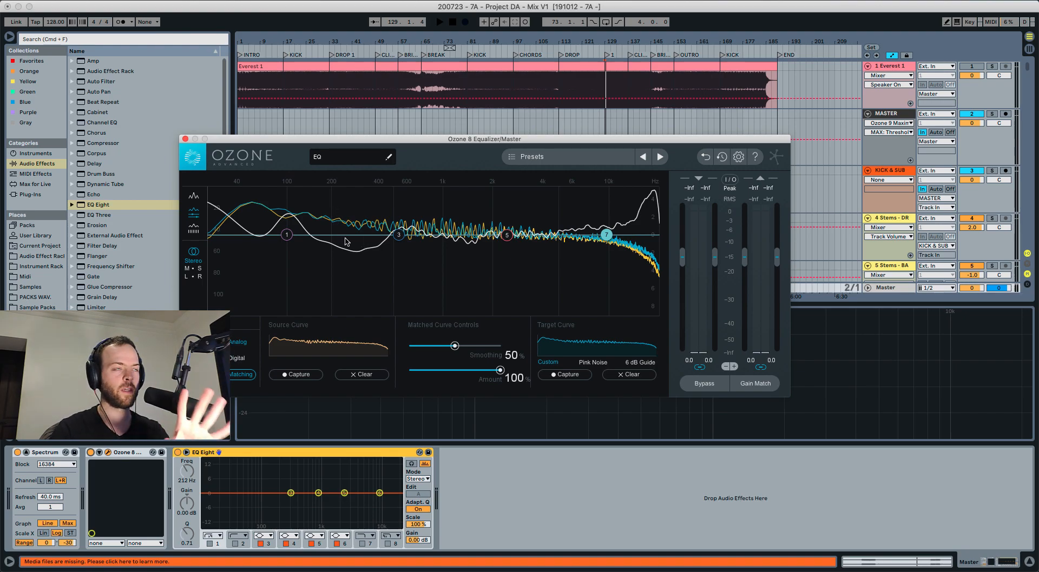
left_click(353, 246)
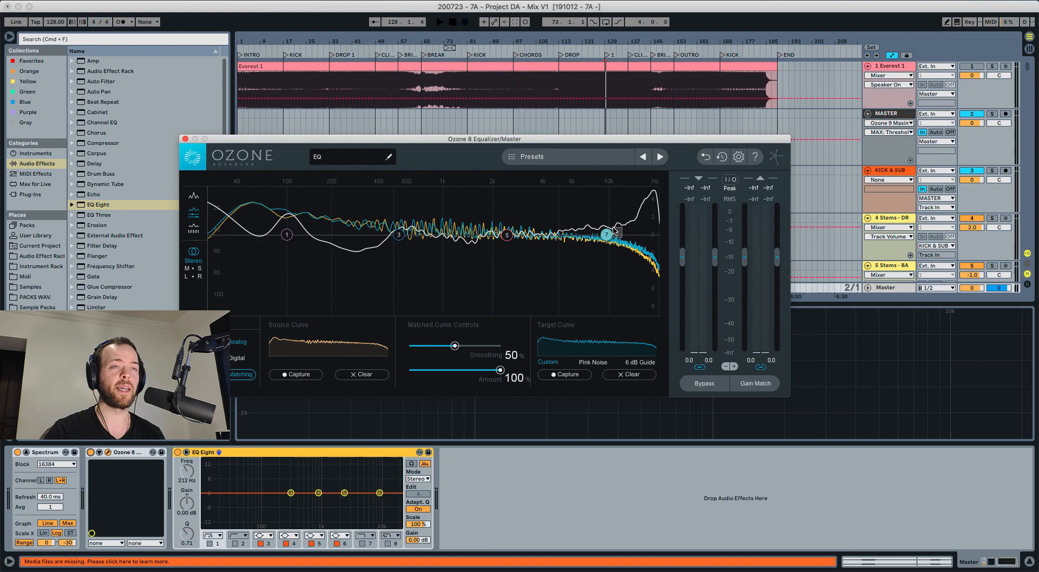
mouse_move(648, 239)
left_mouse_down()
mouse_move(651, 201)
mouse_move(649, 224)
left_mouse_up()
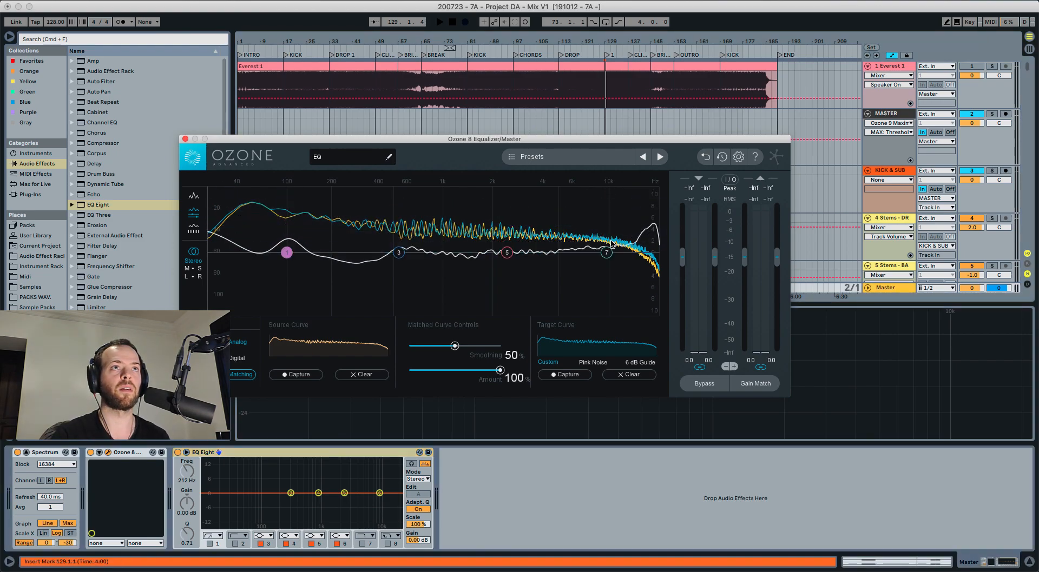
mouse_move(607, 254)
left_mouse_down()
mouse_move(647, 247)
mouse_move(653, 234)
mouse_move(608, 252)
left_mouse_up()
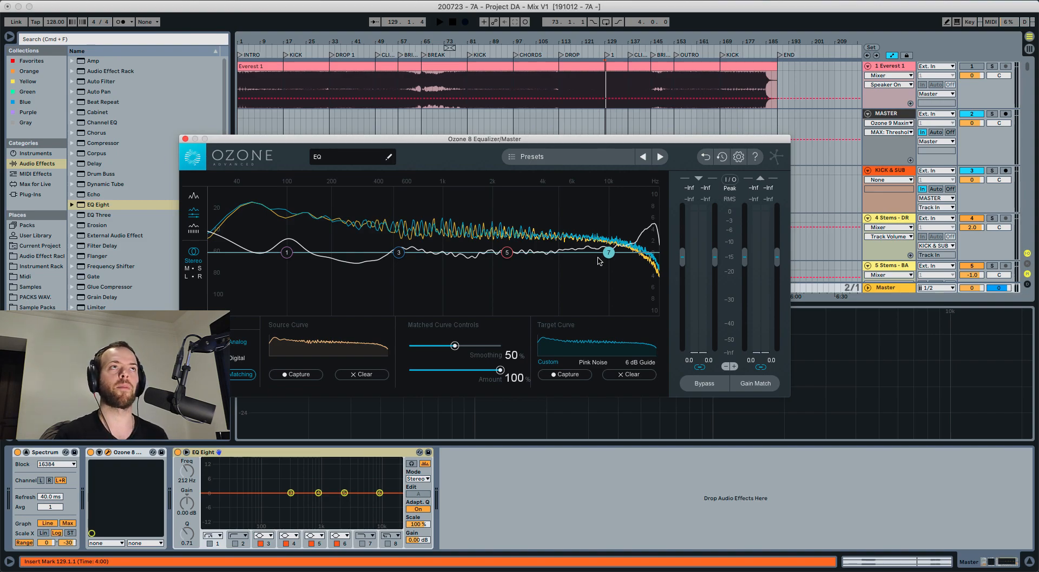
Step: Clear the captured target and source curves and close the Ozone 8 Equalizer window
left_click(615, 378)
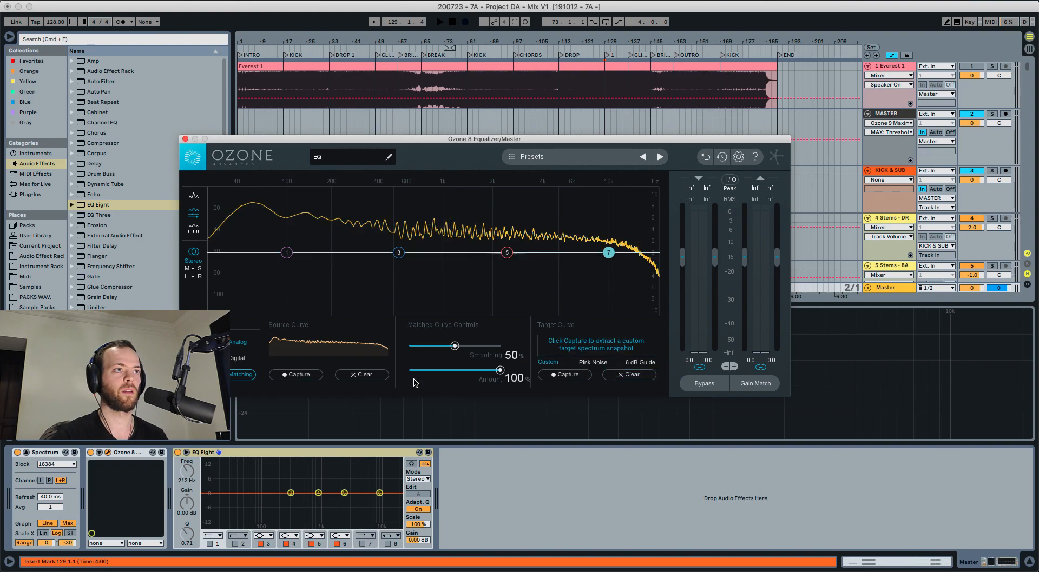
left_click(380, 379)
left_click(185, 139)
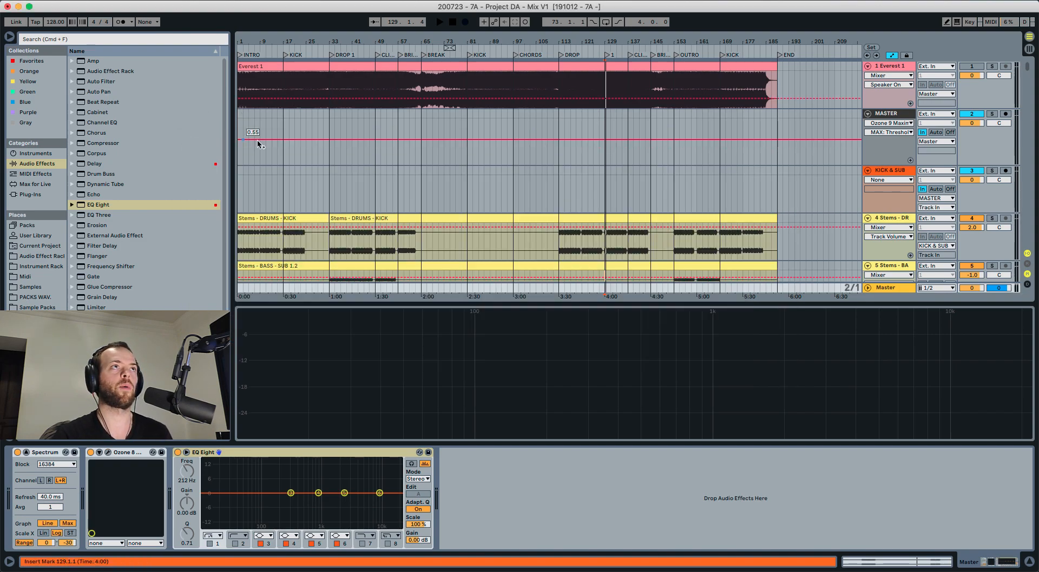
Step: Set the playback start to bar 33 at DROP 1 on the Everest 1 track and reopen the Master's Ozone 8 Equalizer
left_click(329, 128)
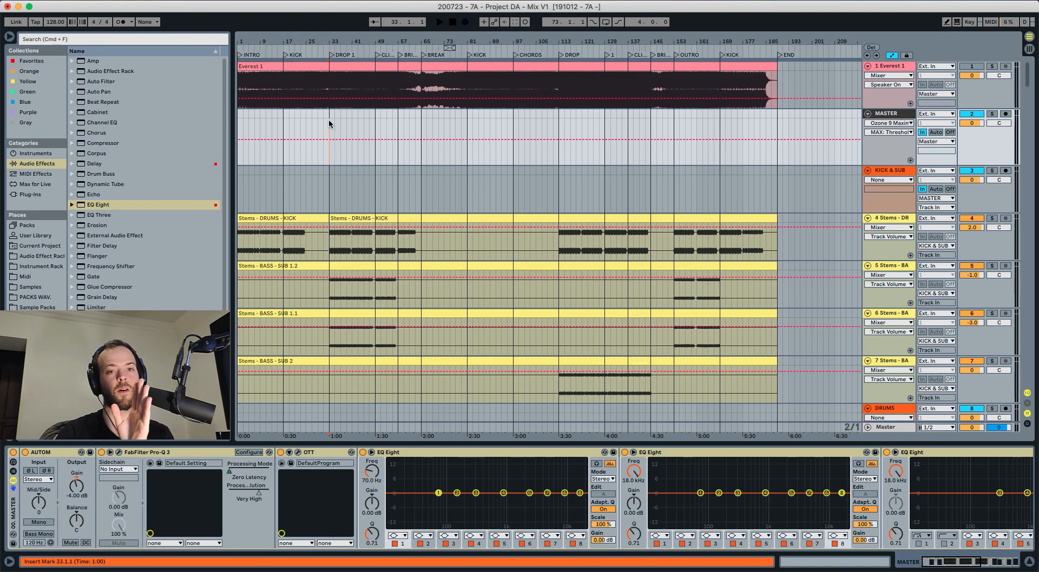
left_click(330, 85)
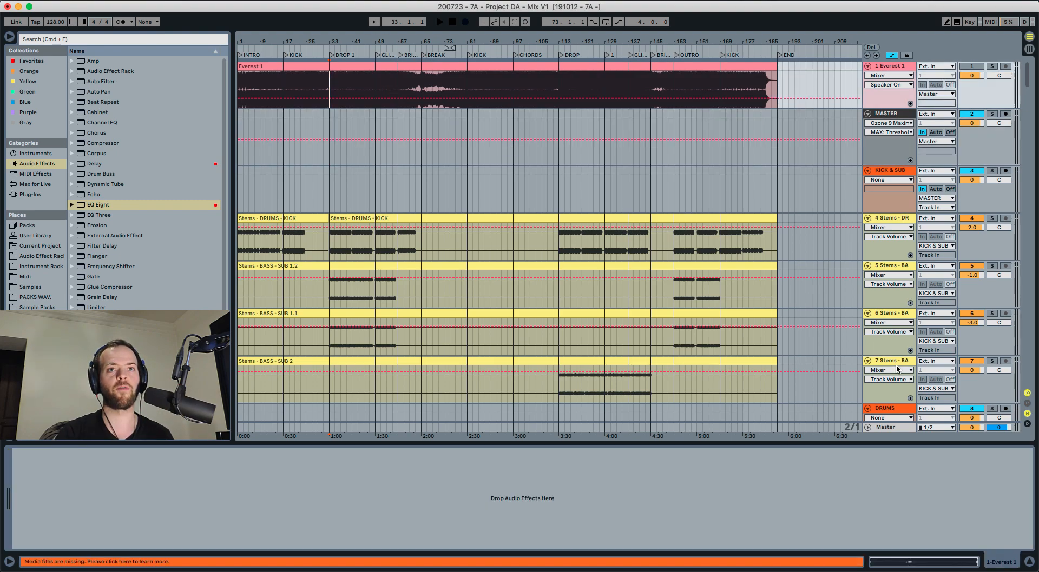
left_click(886, 427)
left_click(108, 452)
Step: Capture the target curve while playing the soloed Everest 1 reference track from DROP 1
left_click(566, 374)
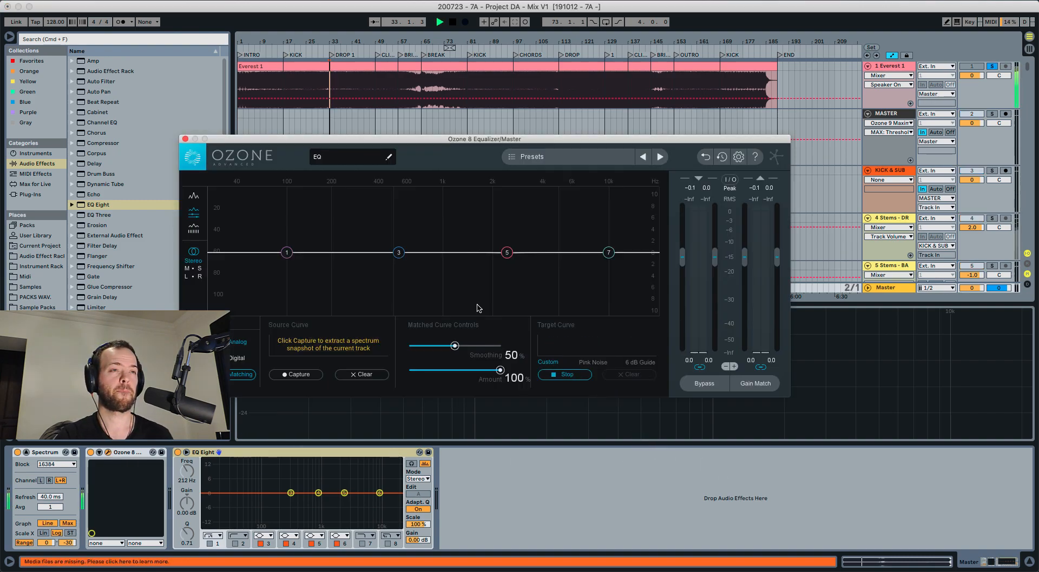
key("space")
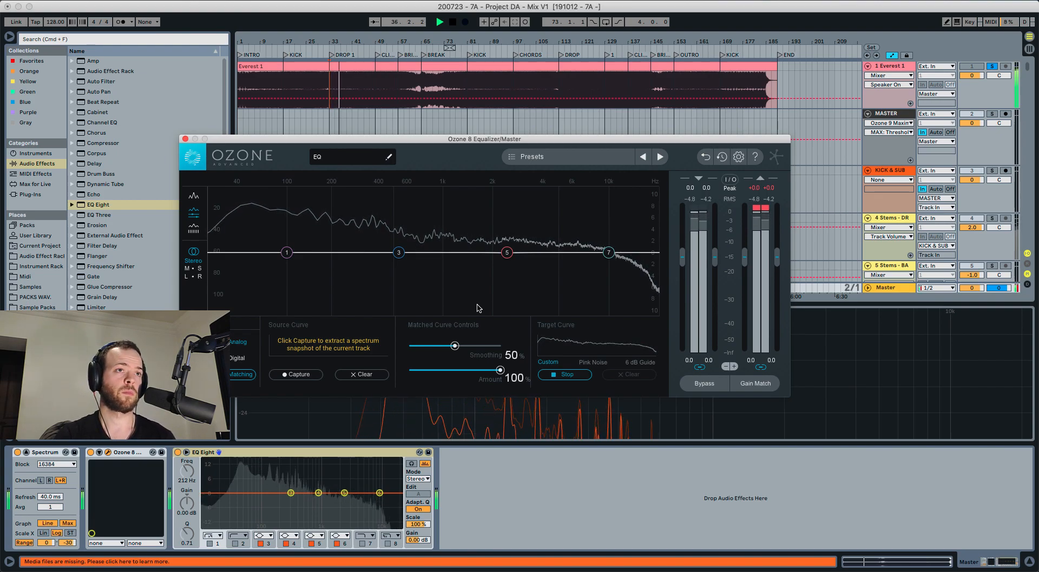
left_click(555, 374)
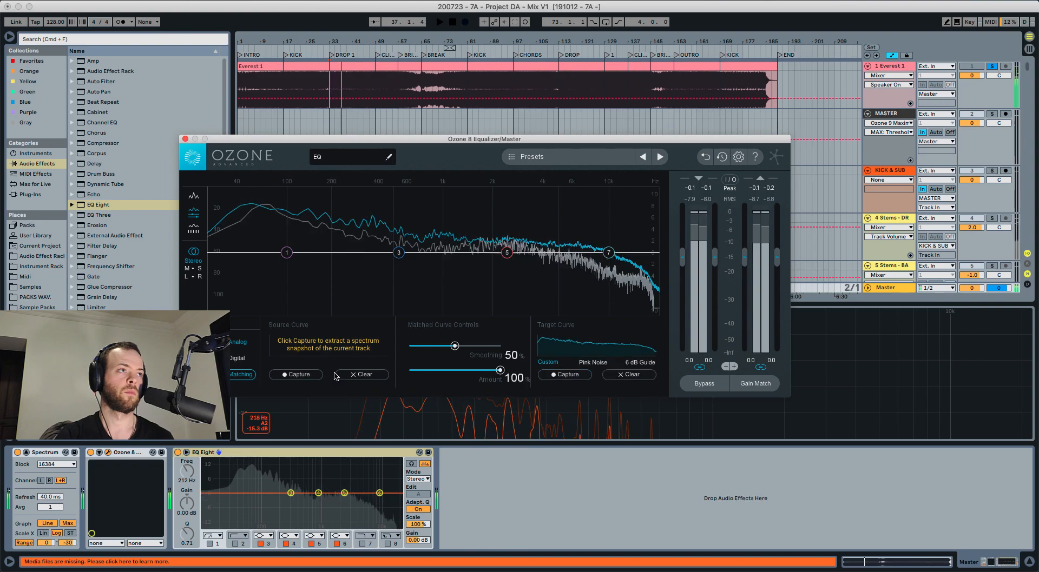
key("space")
Step: Capture the source curve while playing the project mix, with the reference unsoloed, from DROP 1
left_click(315, 373)
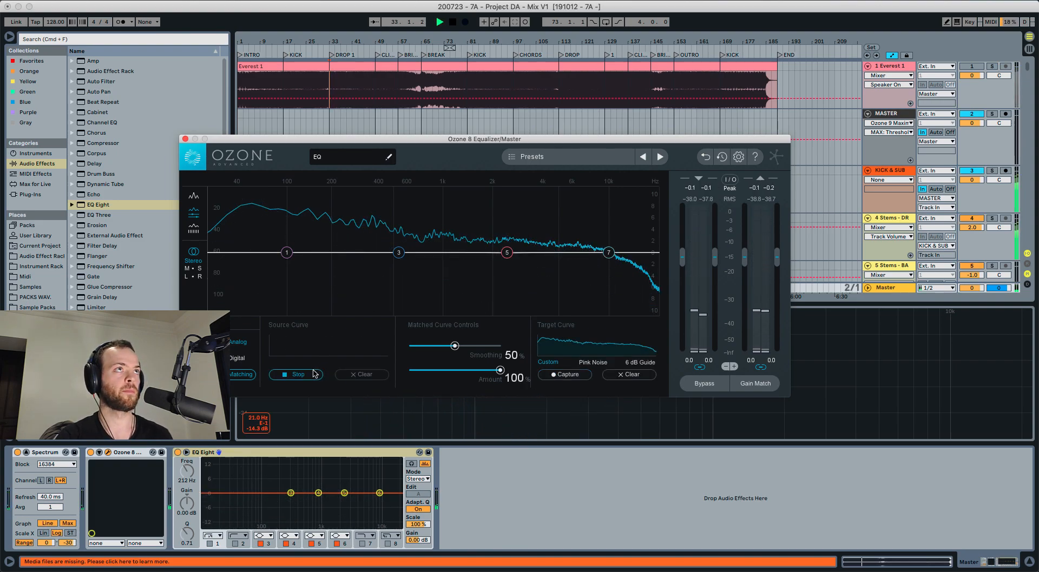
key("space")
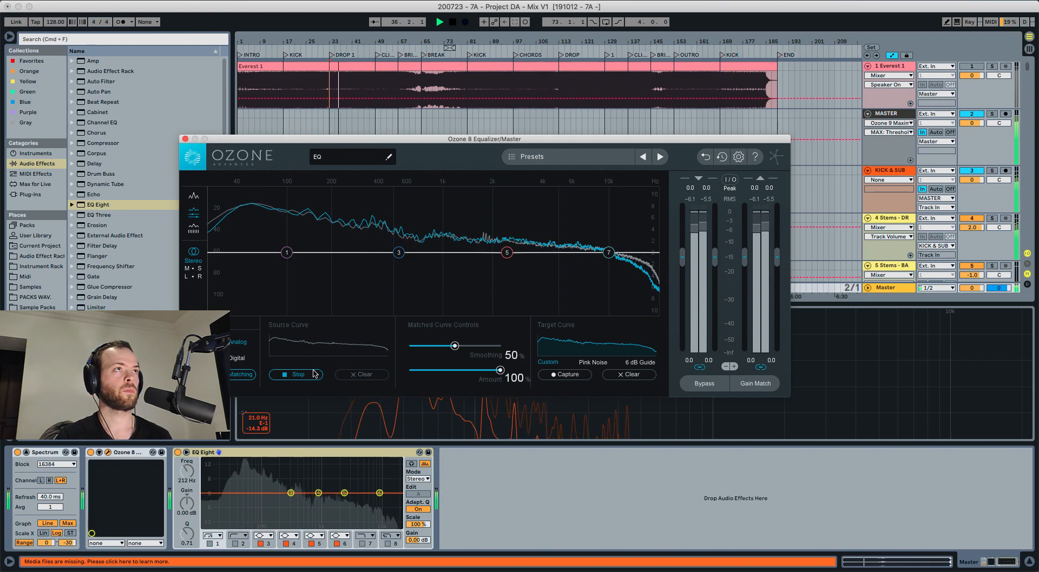
left_click(306, 376)
key("space")
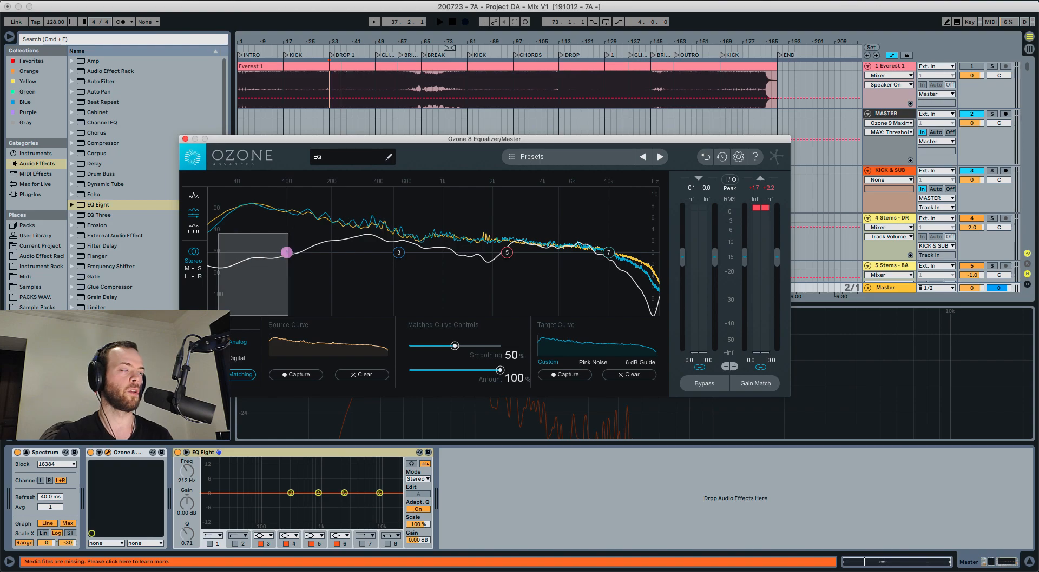
left_click_drag(289, 206, 460, 309)
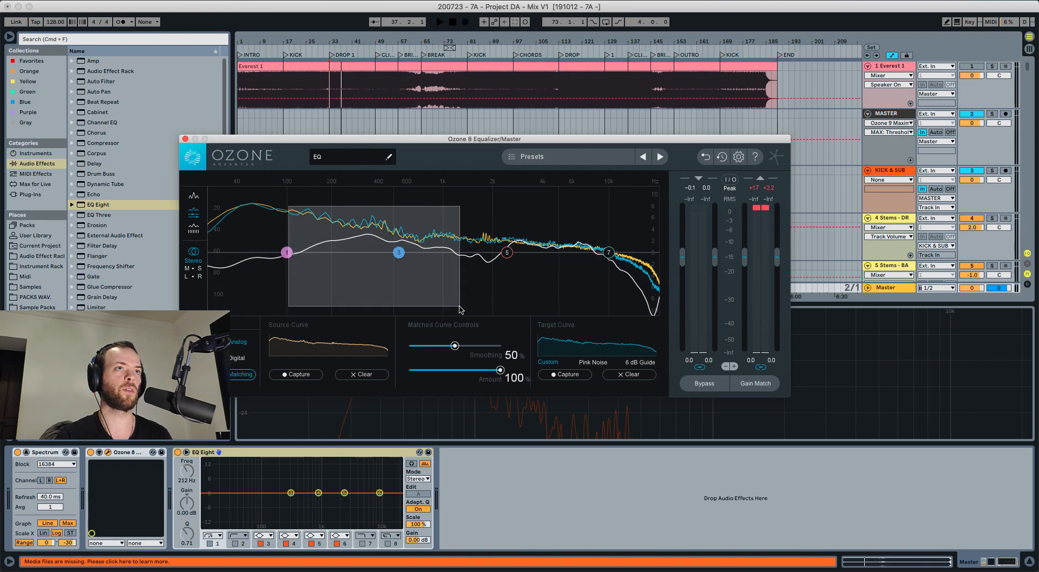
left_click_drag(504, 217, 596, 297)
left_click_drag(611, 215, 672, 346)
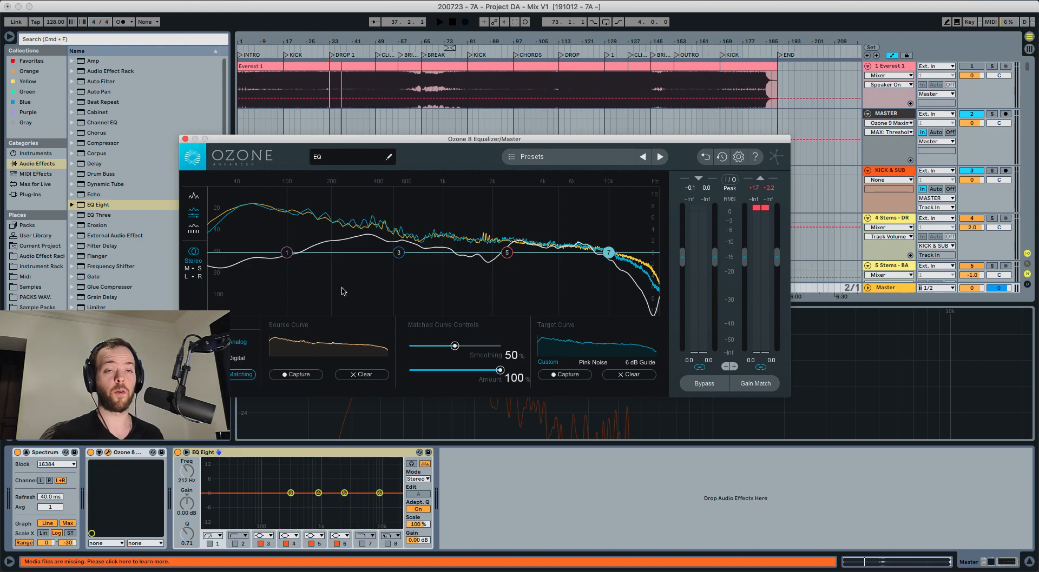
left_click_drag(610, 228, 682, 340)
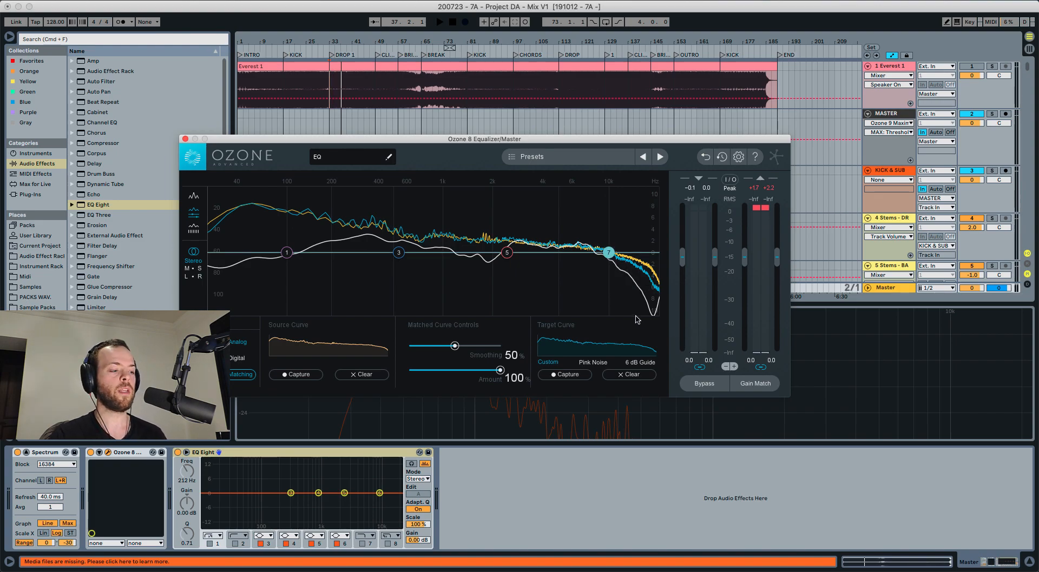
Step: Compare playback of the Everest 1 reference and the project mix at DROP 1, toggling the EQ matching
key("s")
key("space")
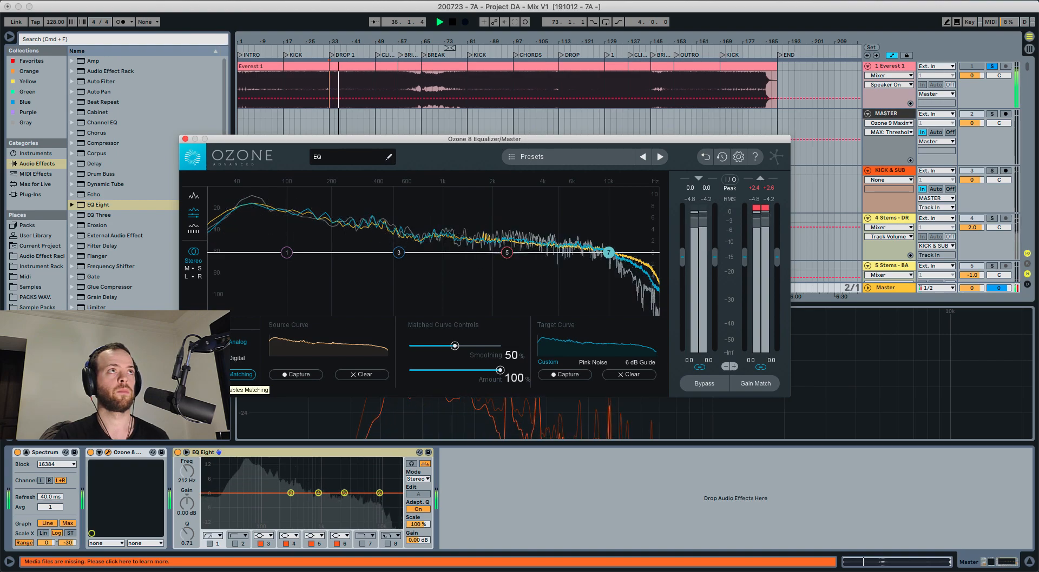
left_click(222, 375)
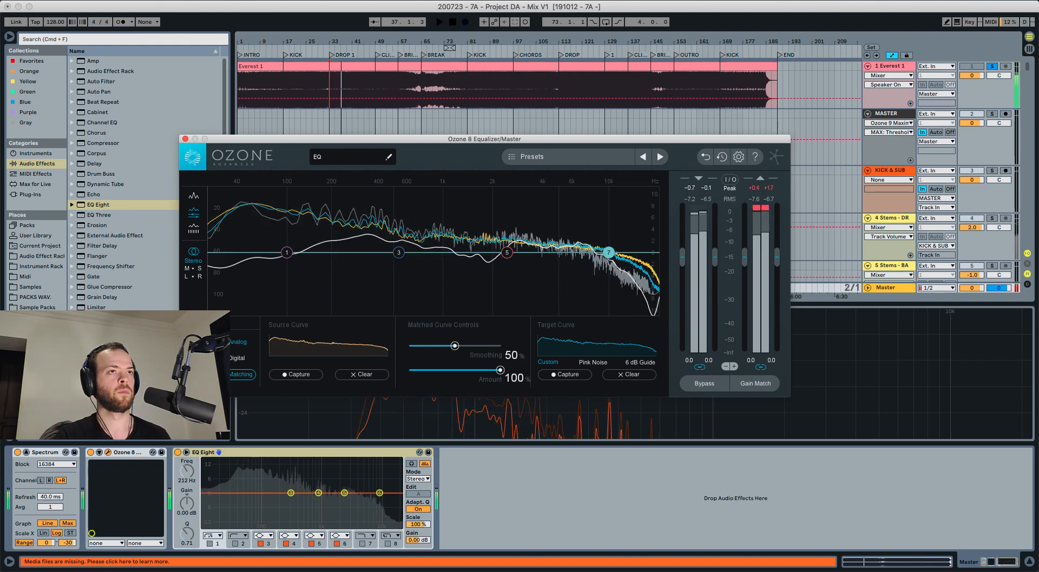
key("s")
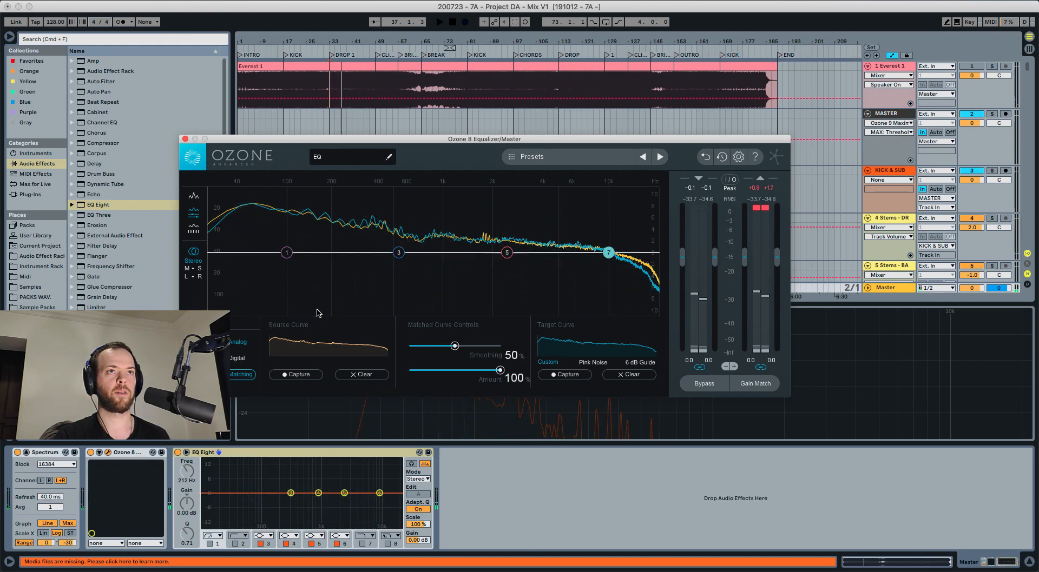
key("space")
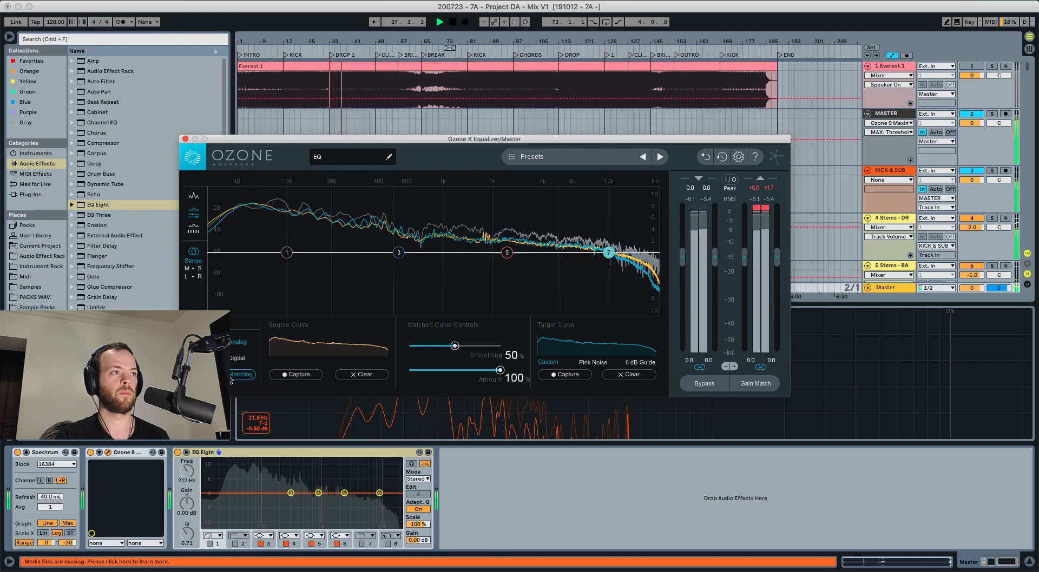
key("space")
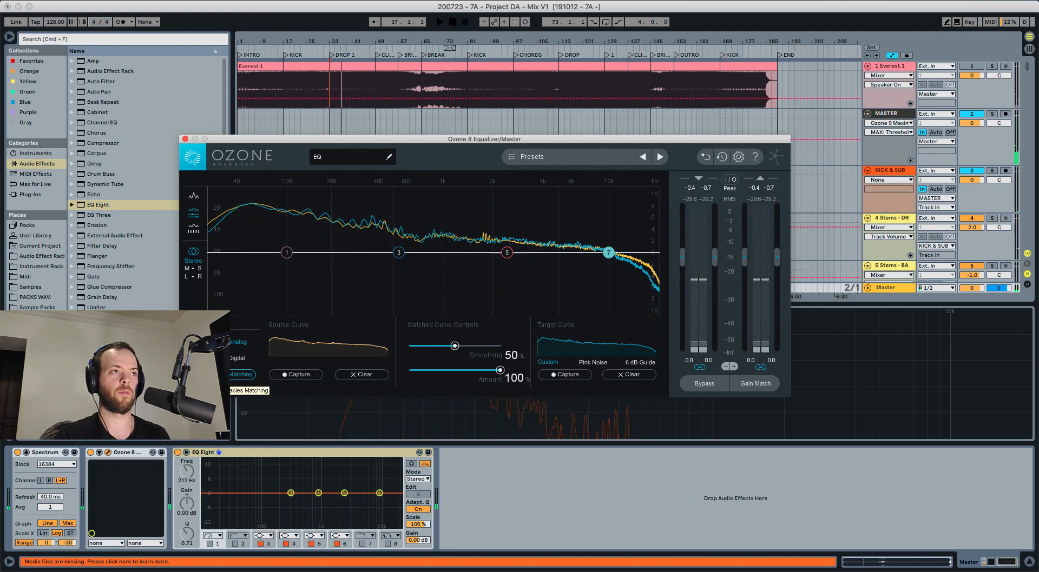
Step: Solo the DROP - MID BASS 1 stem on track 44 and audition it from DROP 1
scroll(888, 206, "down", 8)
scroll(888, 209, "down", 20)
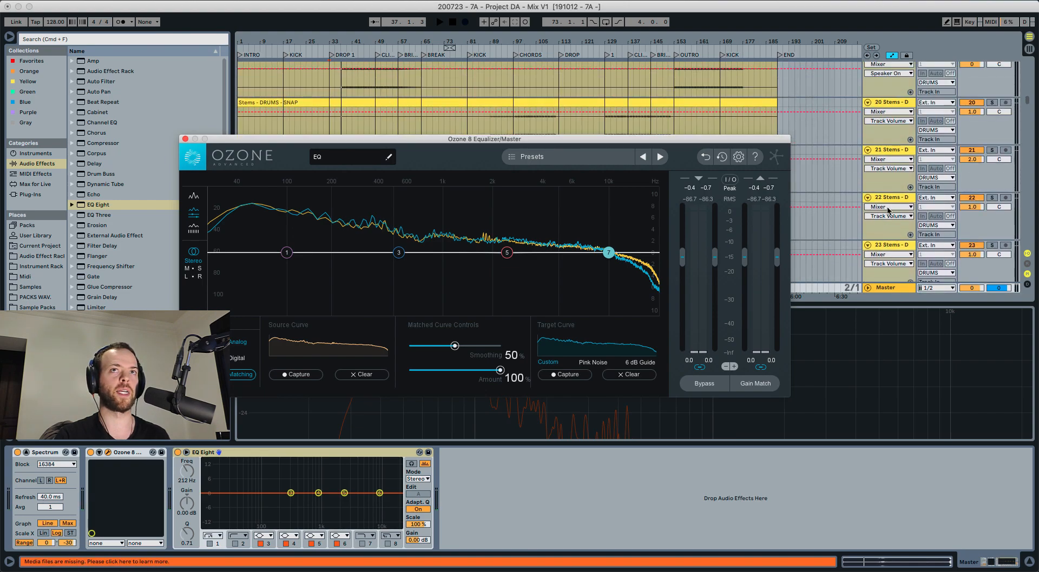
scroll(887, 210, "down", 10)
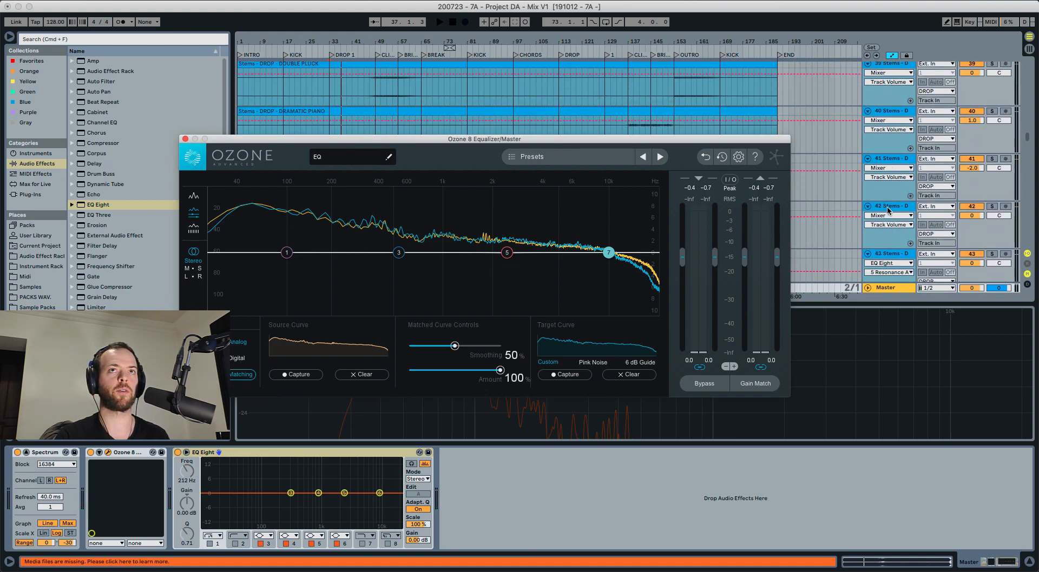
scroll(890, 151, "up", 2)
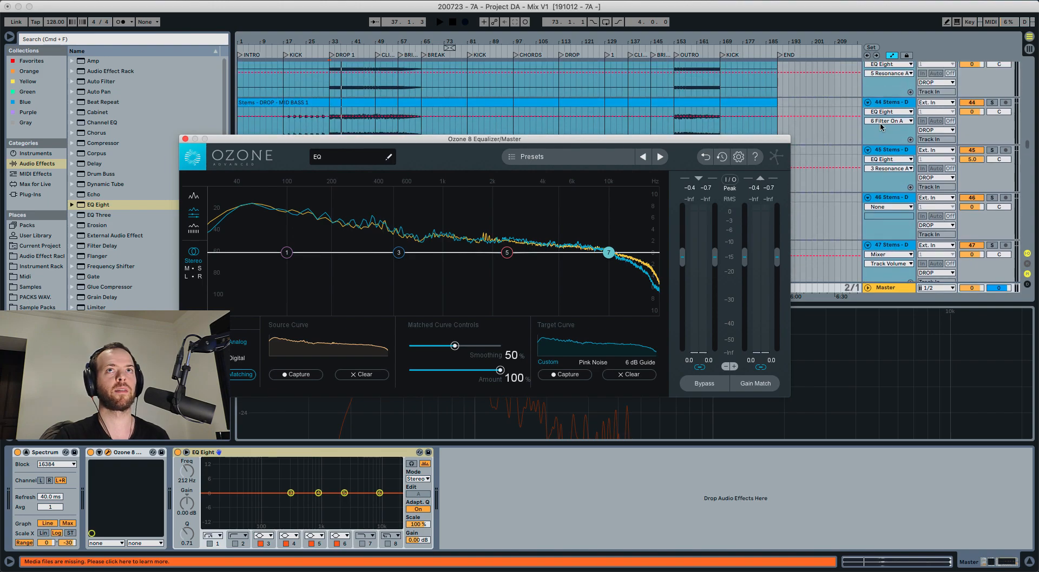
left_click(840, 131)
key("space")
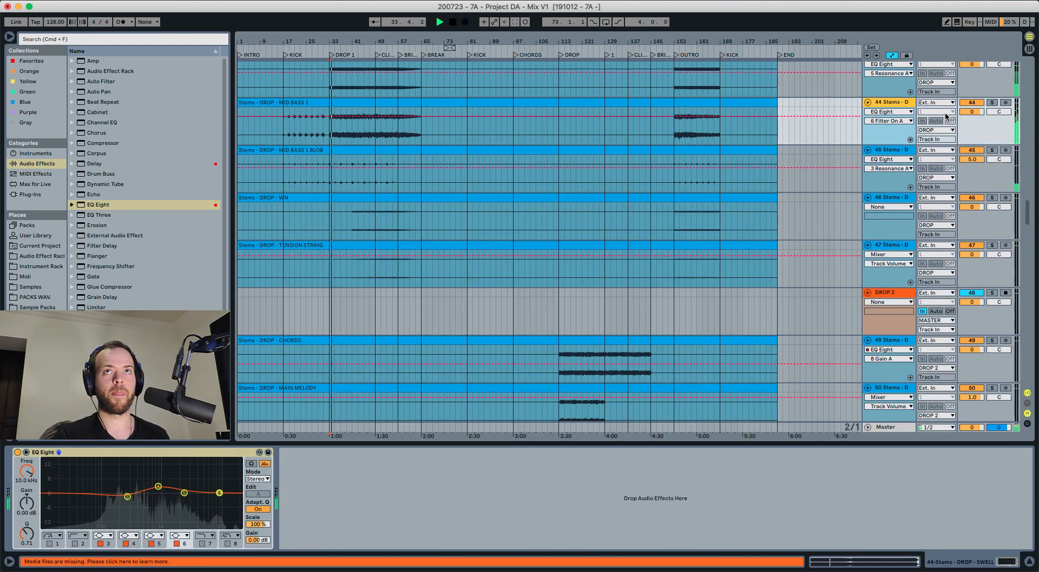
left_click(992, 102)
key("space")
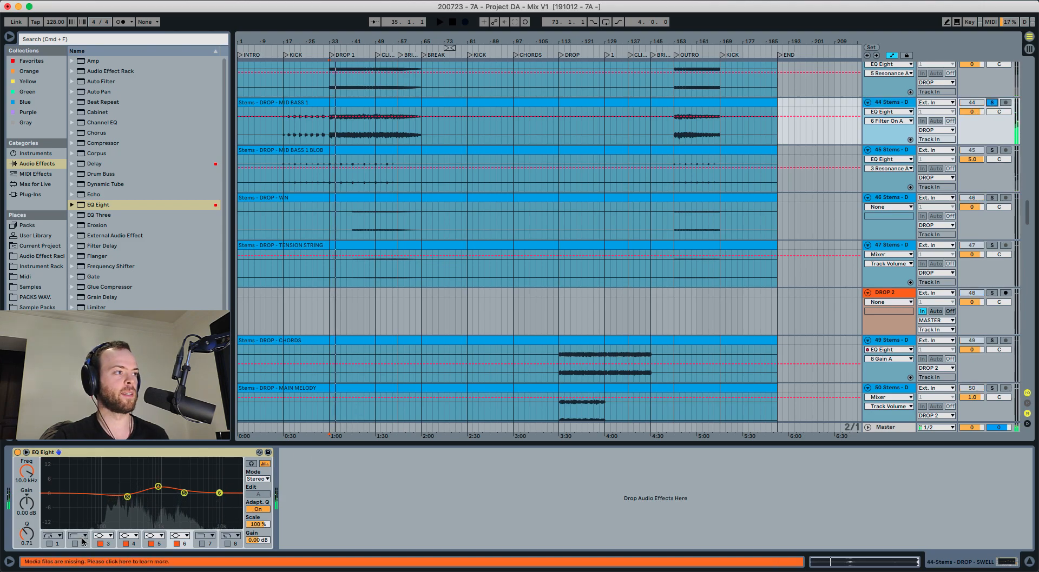
Step: Audition a band 1 low cut at 6.61 kHz in track 44's EQ Eight and switch the band off again
left_click(51, 544)
left_click_drag(27, 472, 27, 413)
key("space")
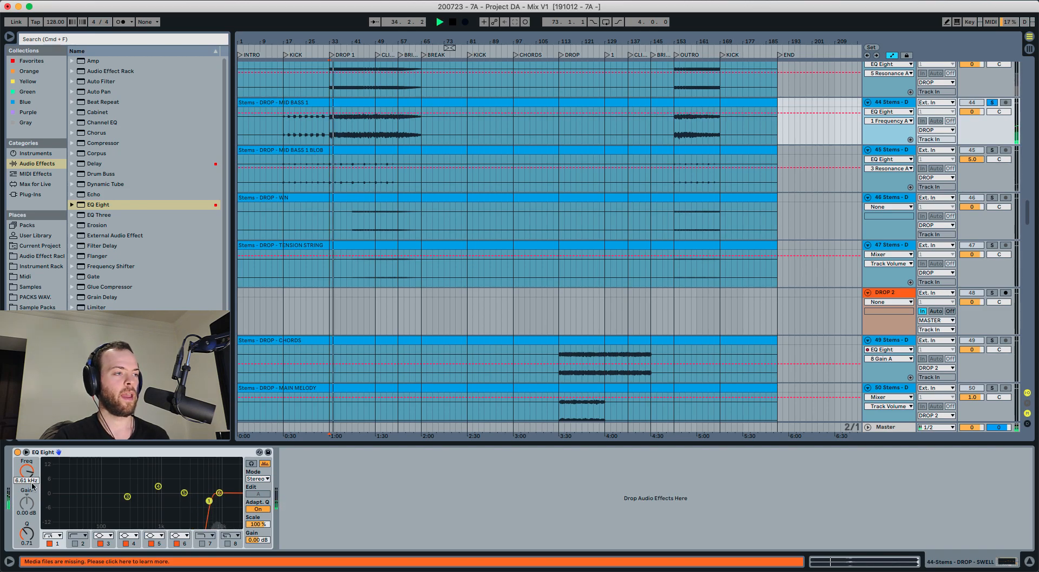
key("space")
left_click(49, 544)
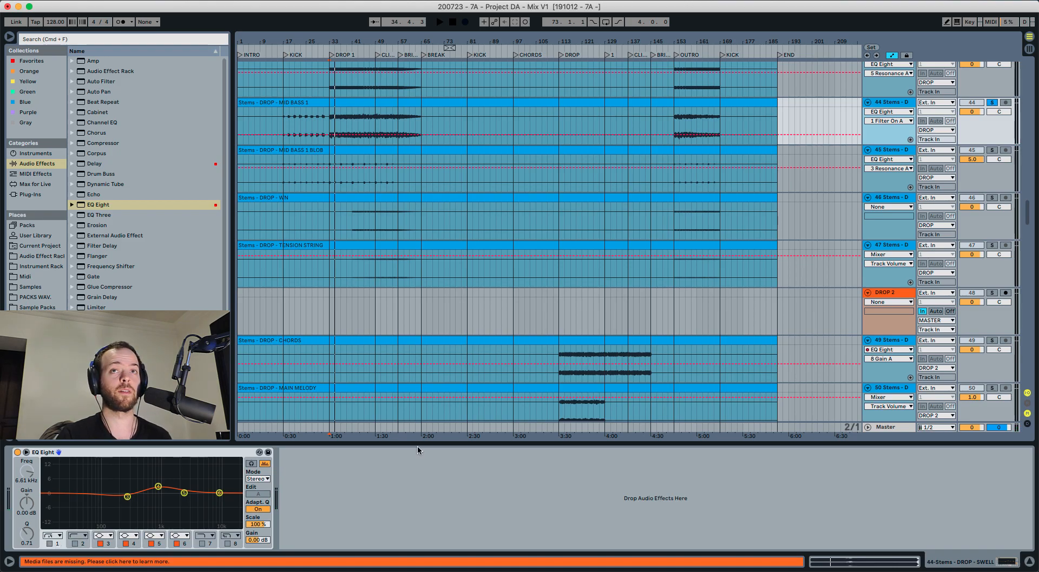
Step: Switch the matching back on in the Master track's Ozone EQ and highlight the matched curve's high end and low mids
scroll(732, 333, "up", 15)
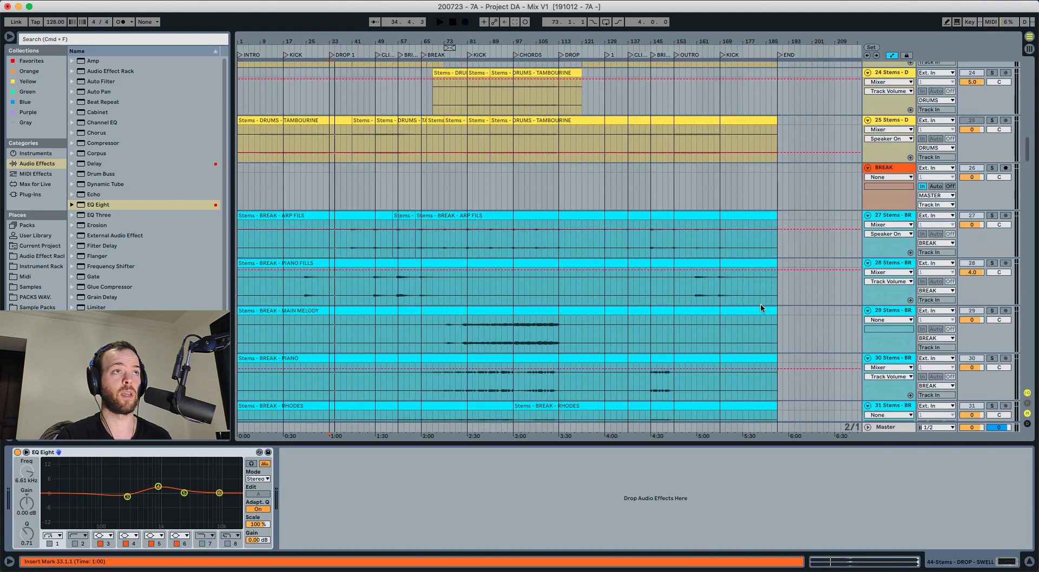
scroll(761, 307, "down", 1)
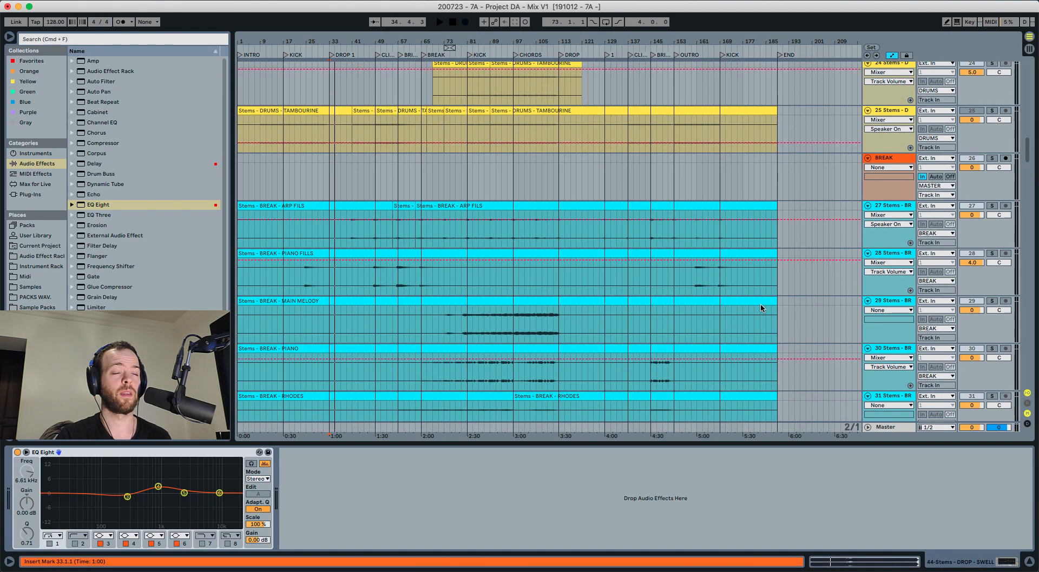
left_click(897, 429)
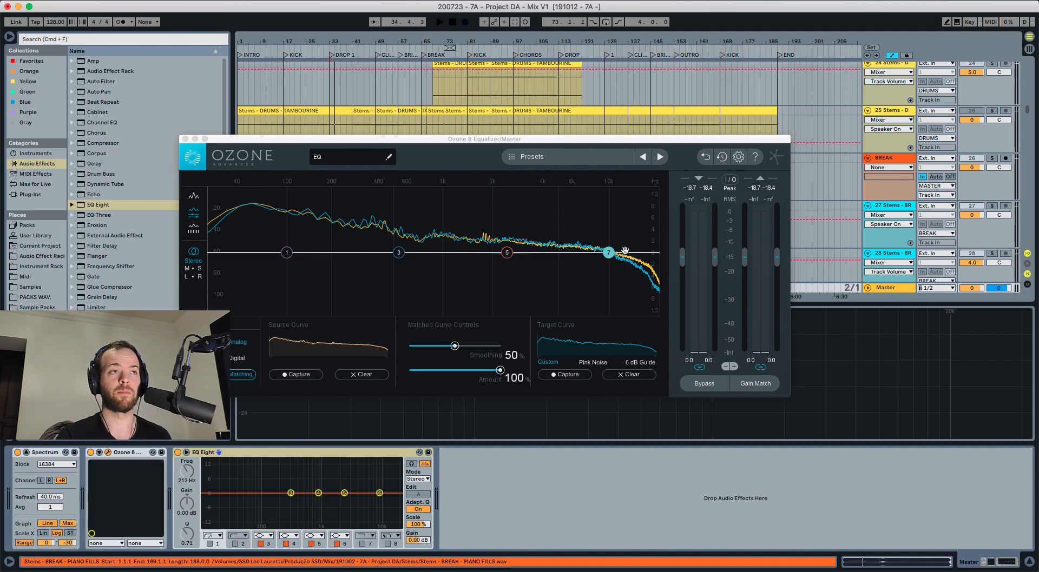
left_click(625, 251)
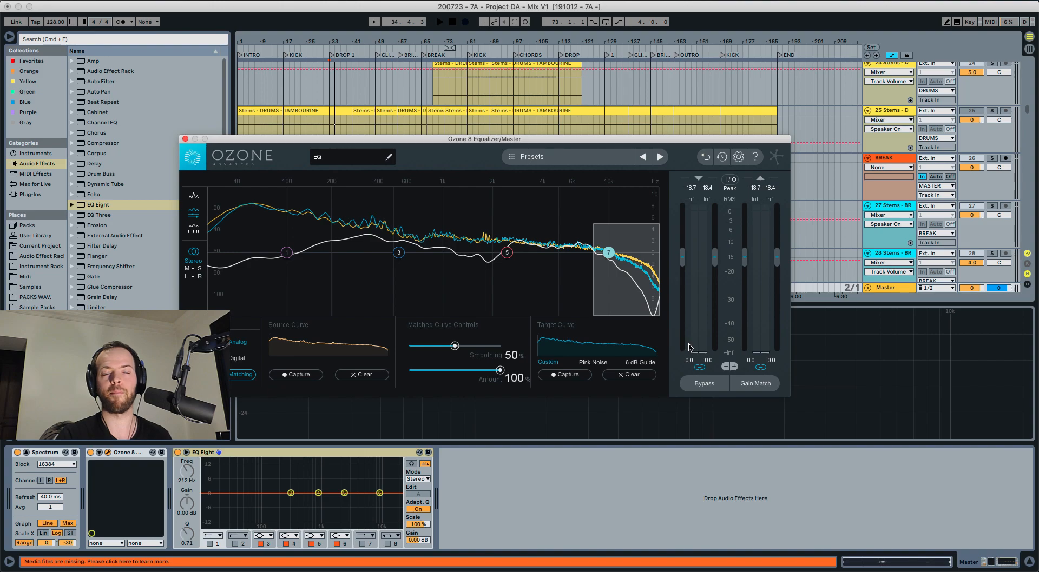
left_click_drag(324, 217, 454, 290)
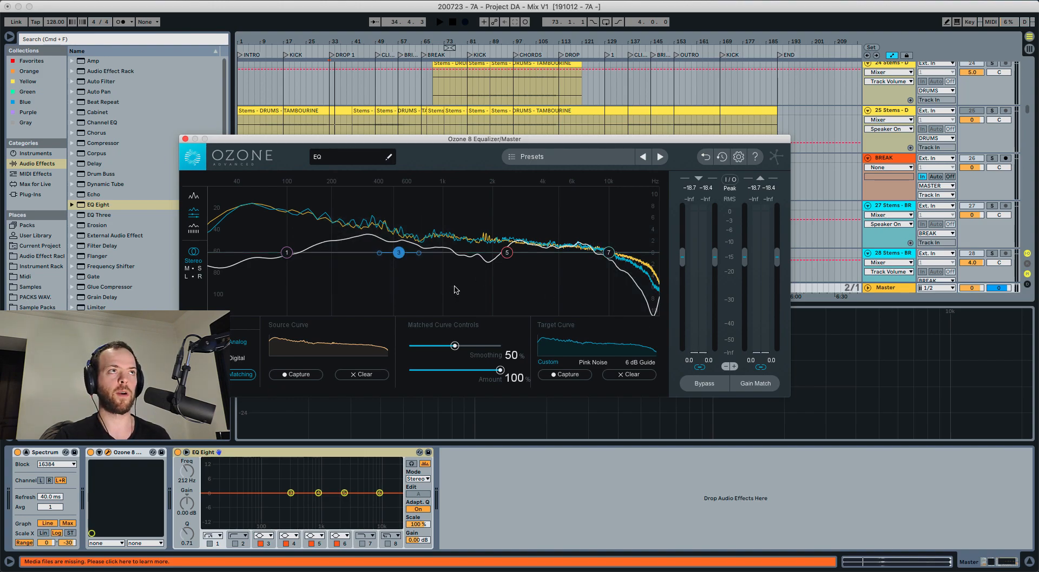
left_click_drag(343, 219, 449, 295)
left_click_drag(332, 215, 439, 294)
Step: Isolate the low mids in the Master's EQ Eight with a band 1 low cut at 212 Hz and a band 8 high cut at 499 Hz
left_click(209, 544)
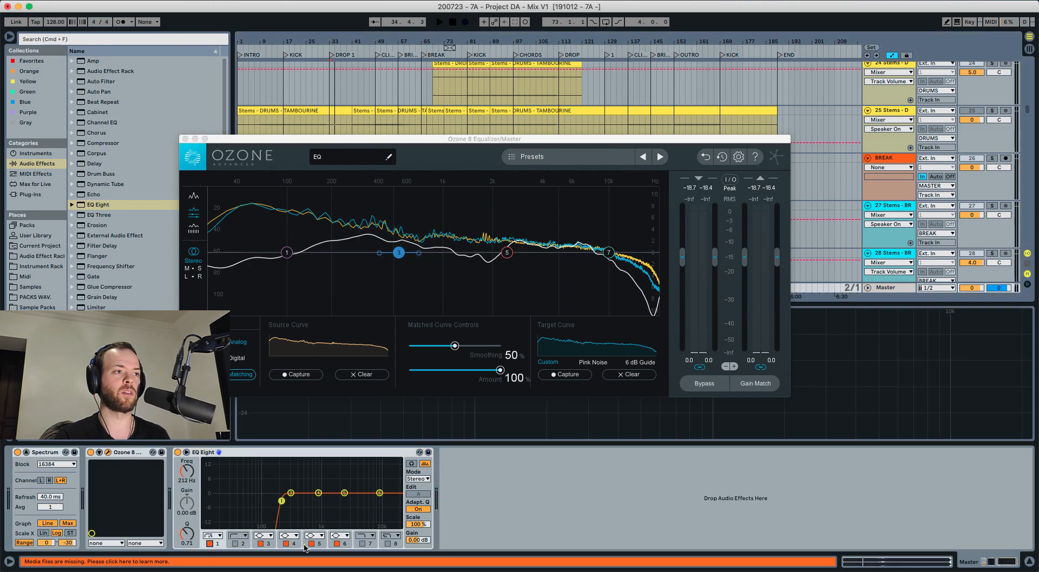
left_click_drag(282, 501, 279, 502)
left_click(387, 544)
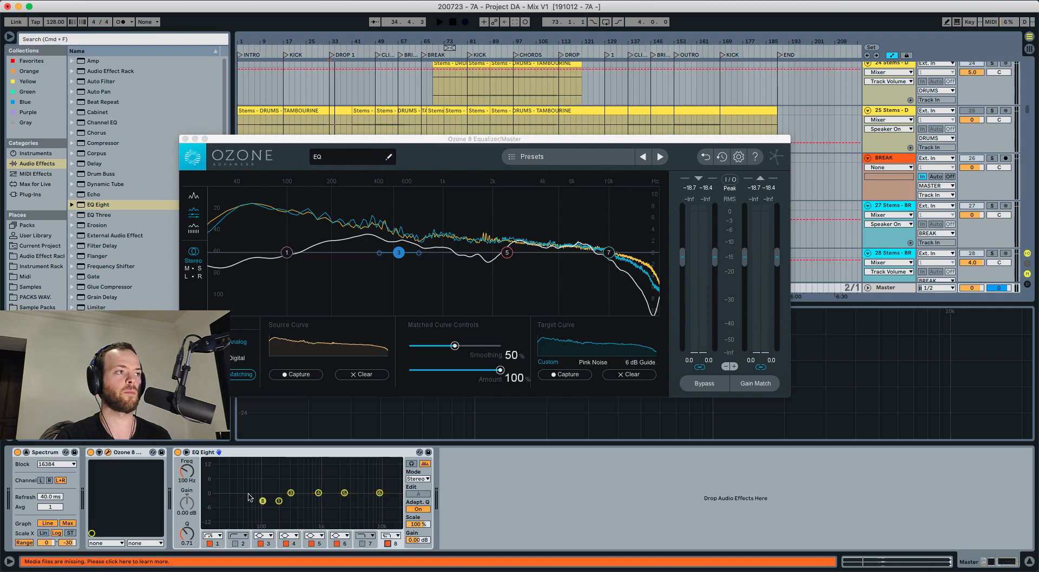
left_click_drag(197, 475, 198, 454)
left_click_drag(280, 504, 276, 502)
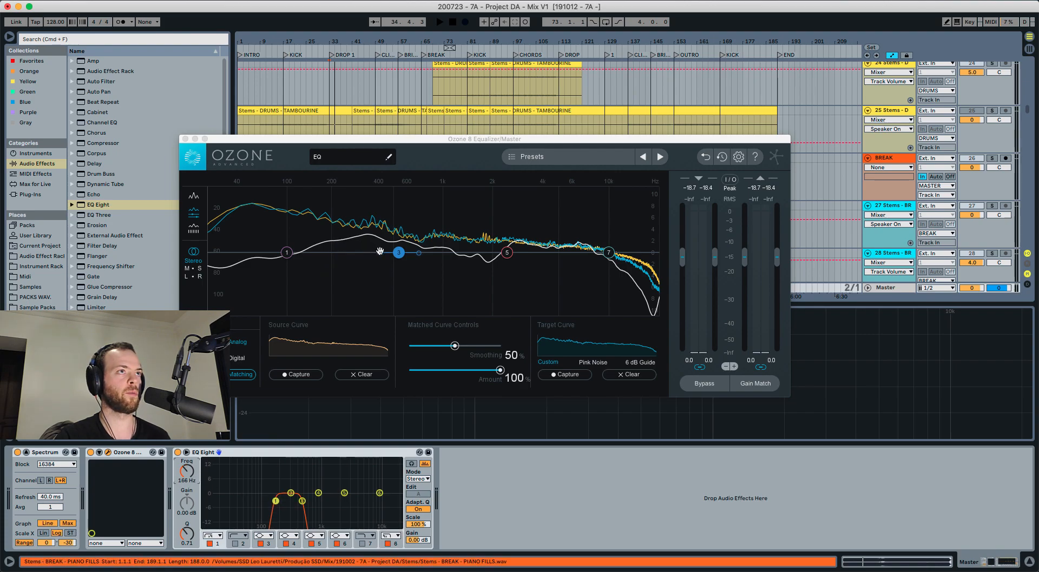
left_click_drag(194, 476, 194, 472)
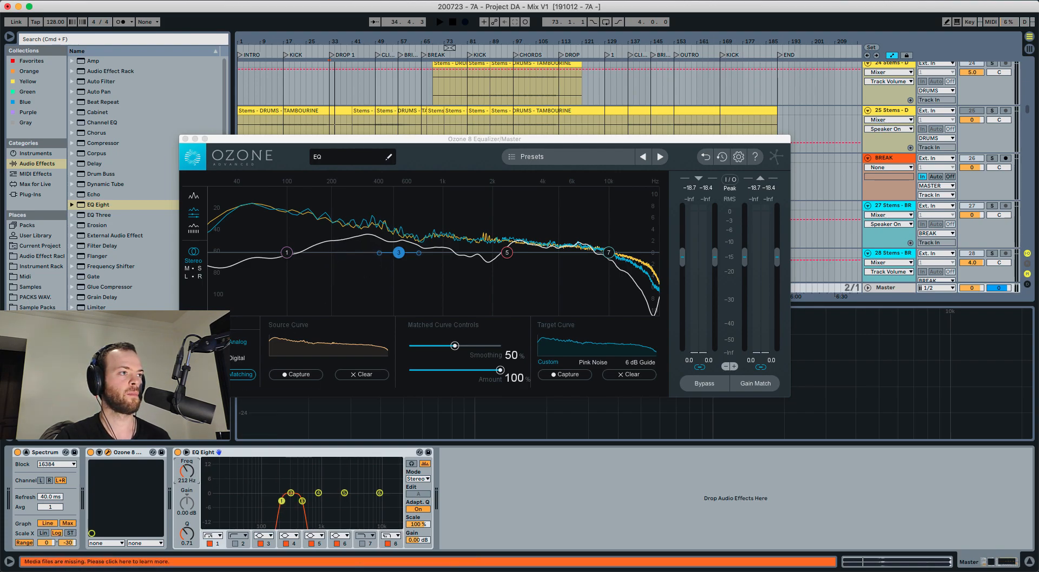
left_click(302, 502)
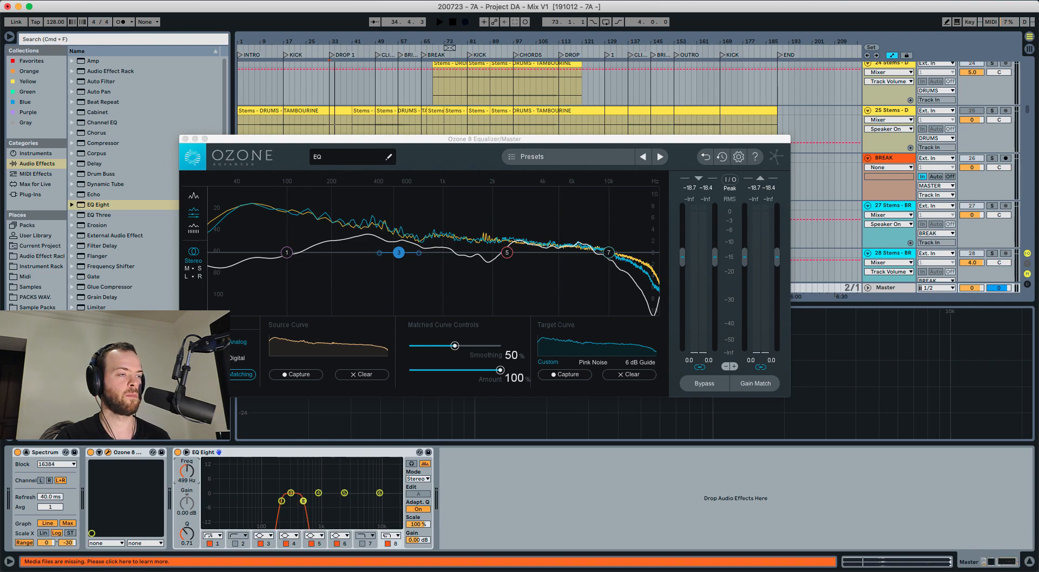
Step: Turn off Ozone on the Master and audition the isolated low mids of the mix from DROP 1
key("space")
left_click(90, 453)
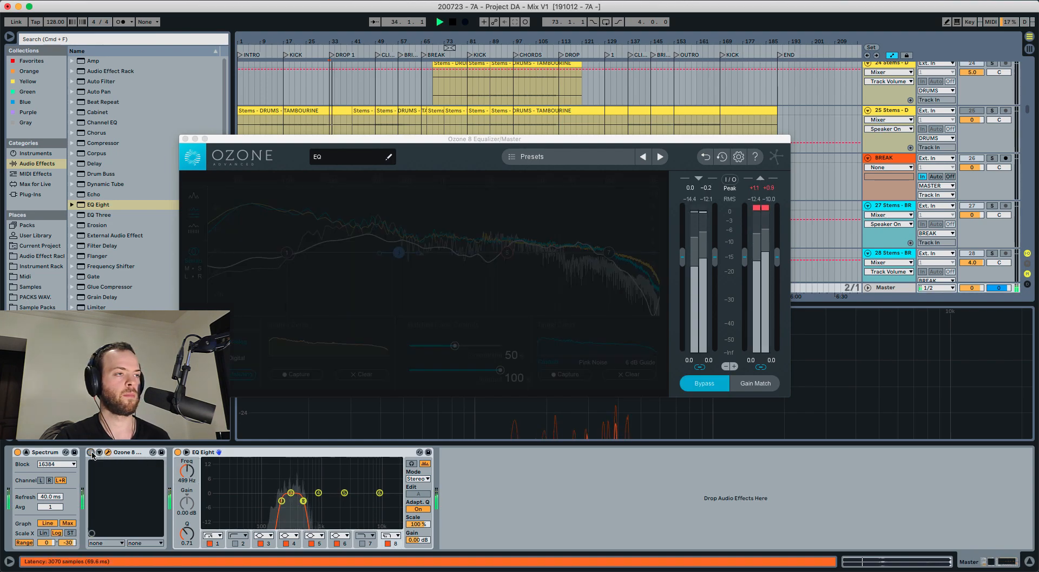
key("space")
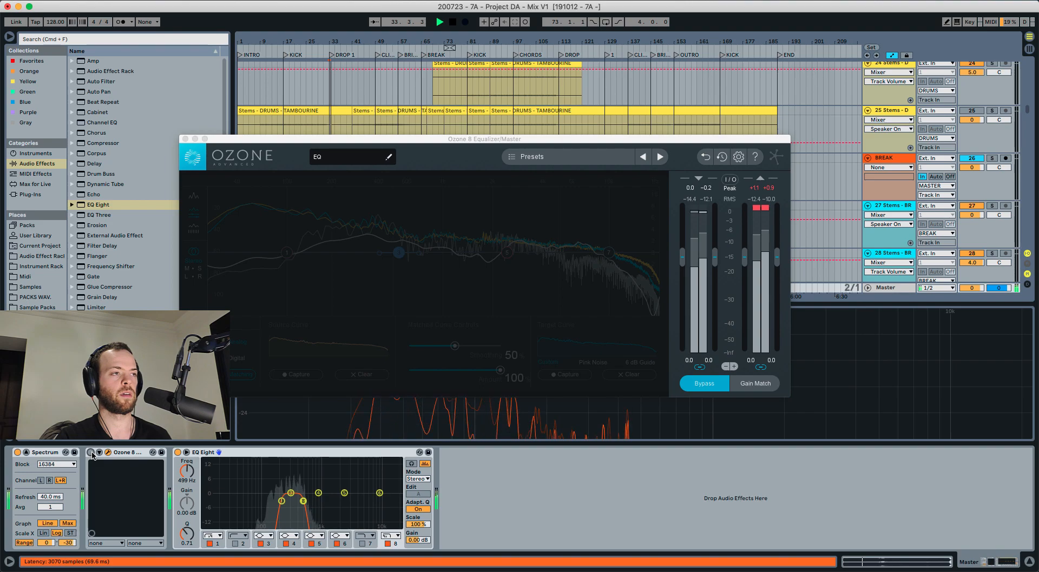
key("space")
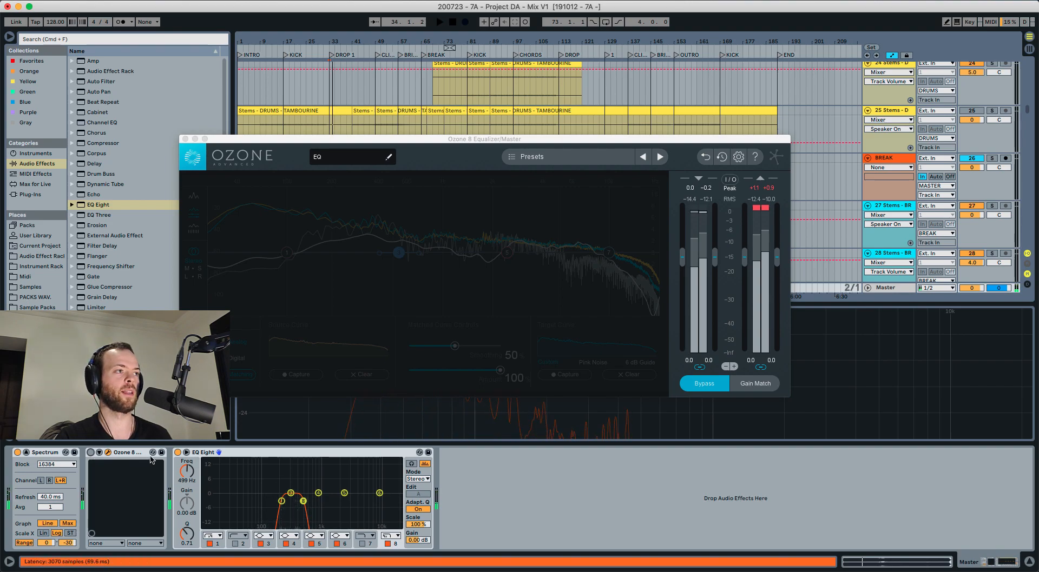
Step: Turn off the Master's EQ Eight and audition the full-range mix from DROP 1 with Ozone still off
left_click(177, 453)
key("space")
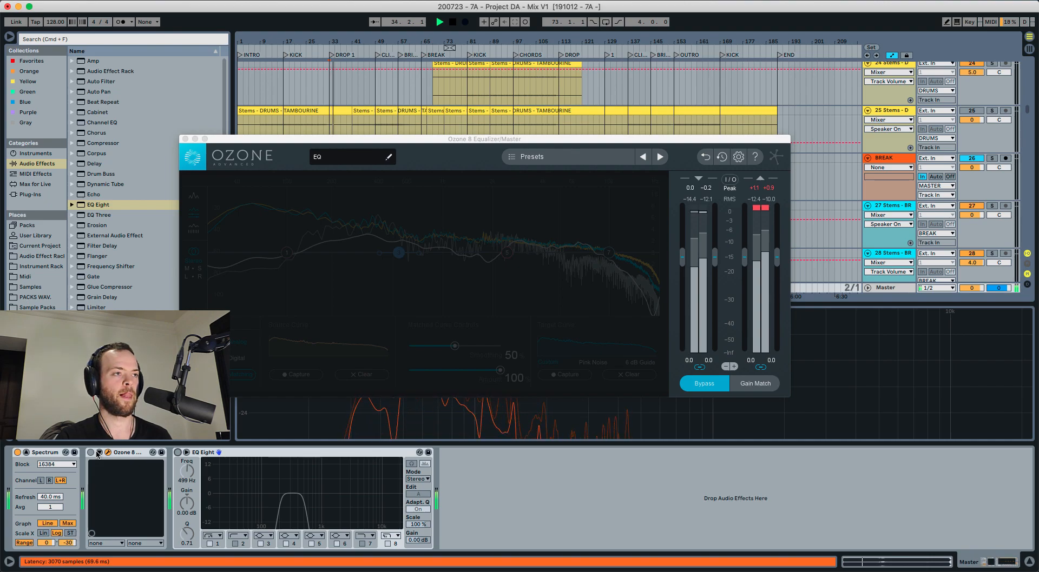
key("space")
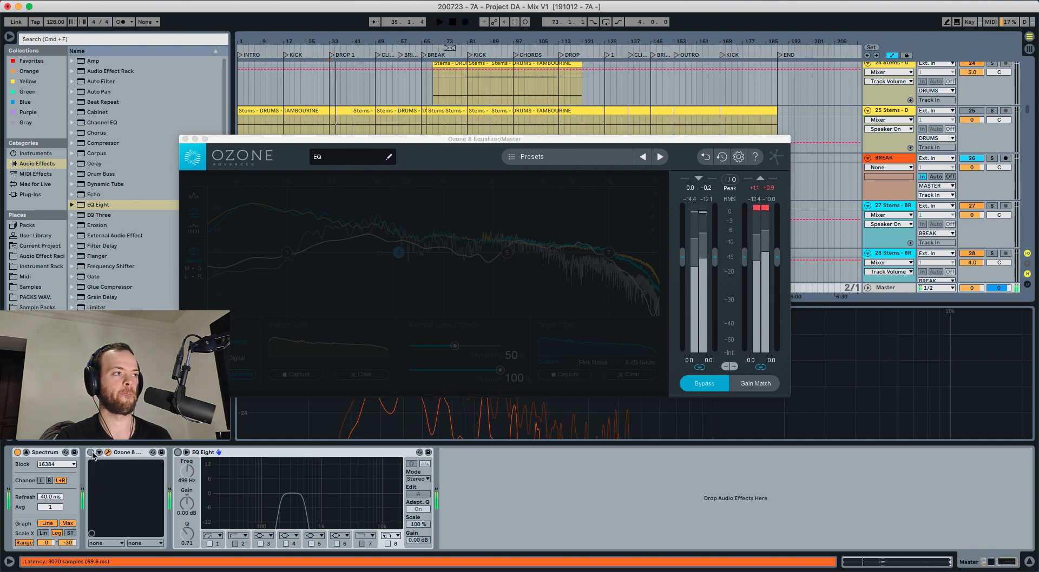
key("space")
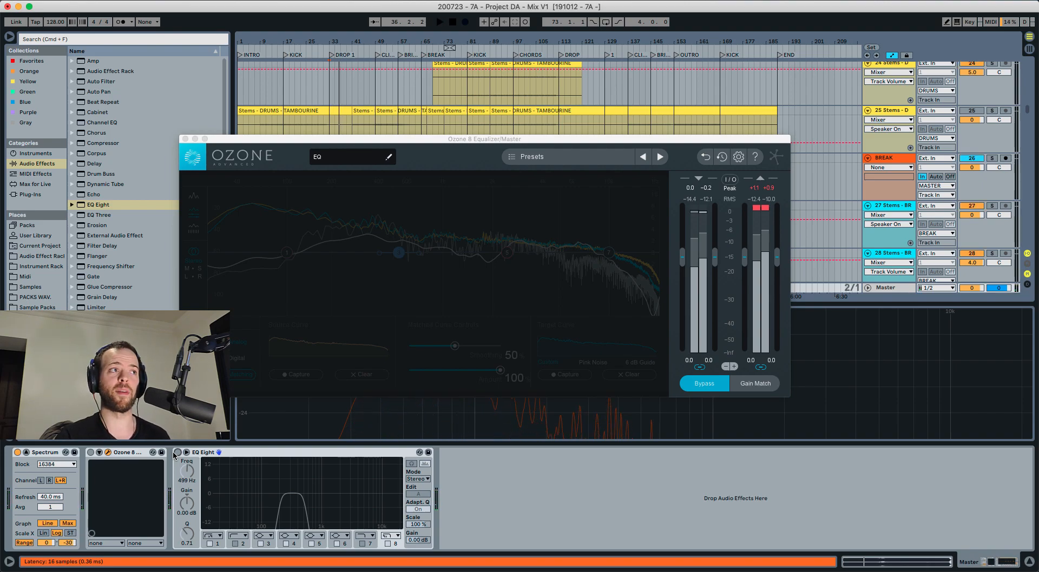
Step: Turn Ozone back on and audition DROP 1 through the EQ Eight low-mid filter, then without the filter
left_click(91, 453)
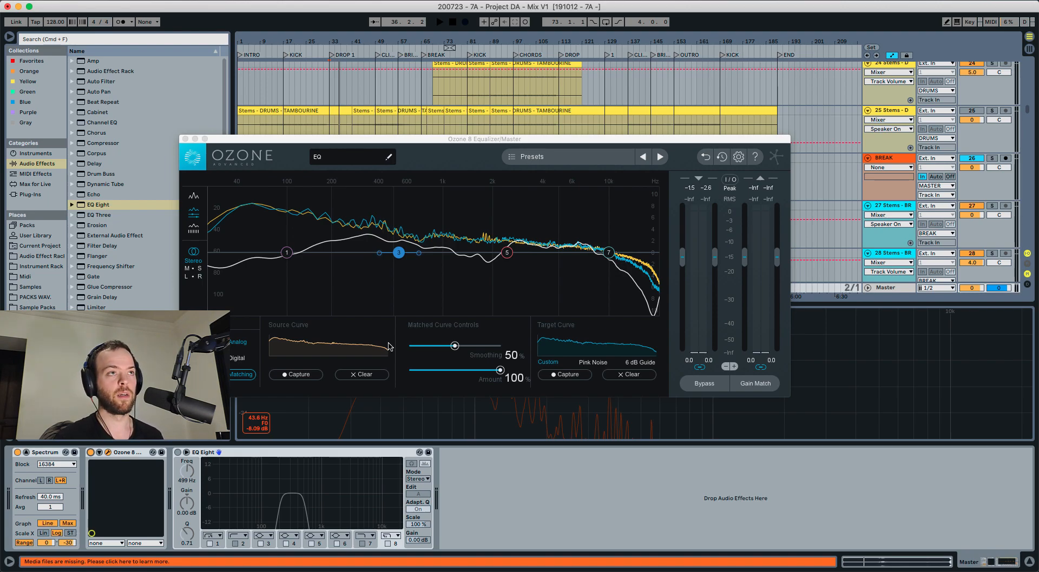
left_click_drag(329, 224, 437, 300)
left_click(178, 453)
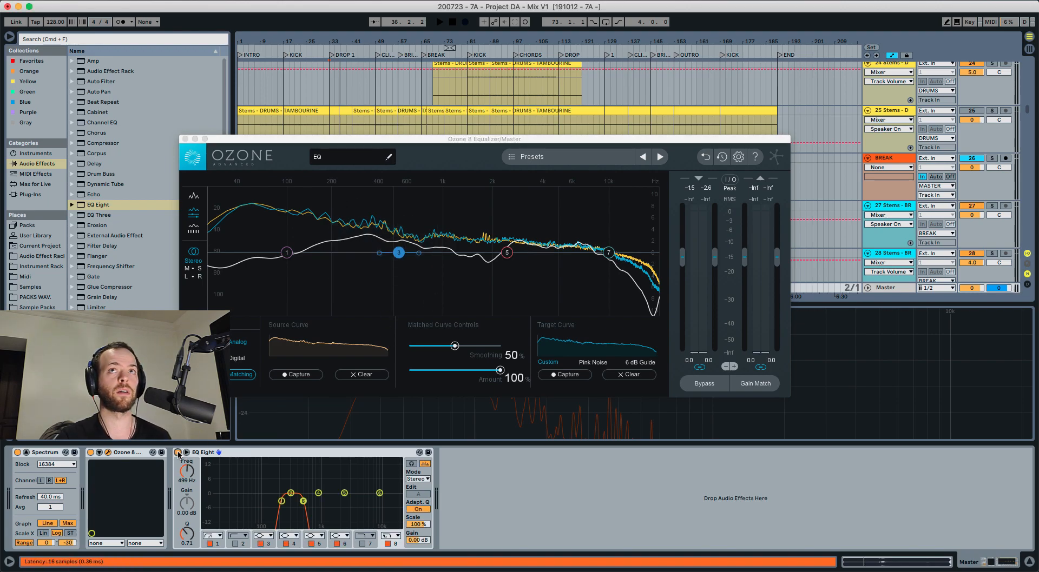
key("space")
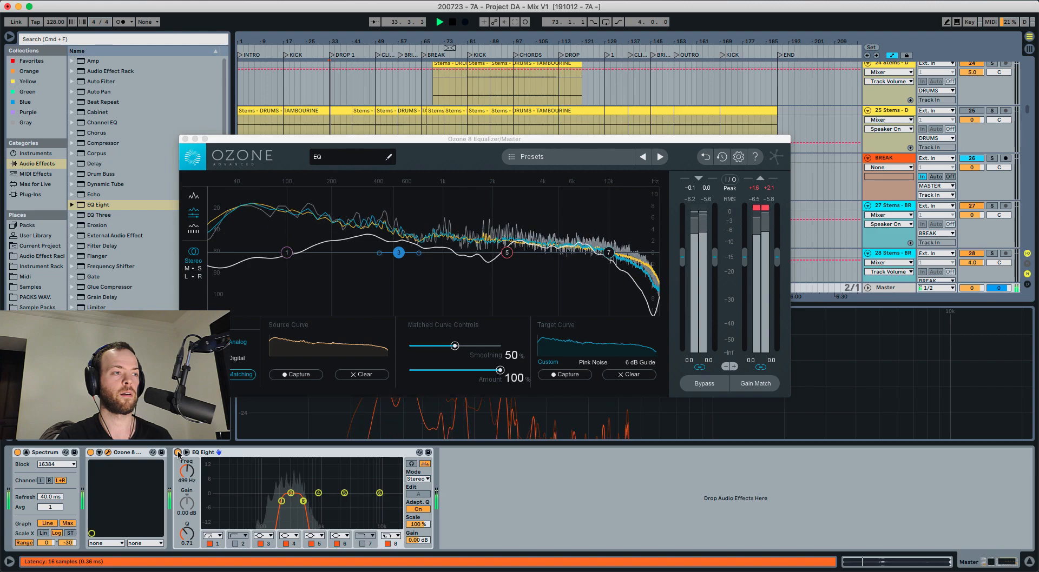
key("space")
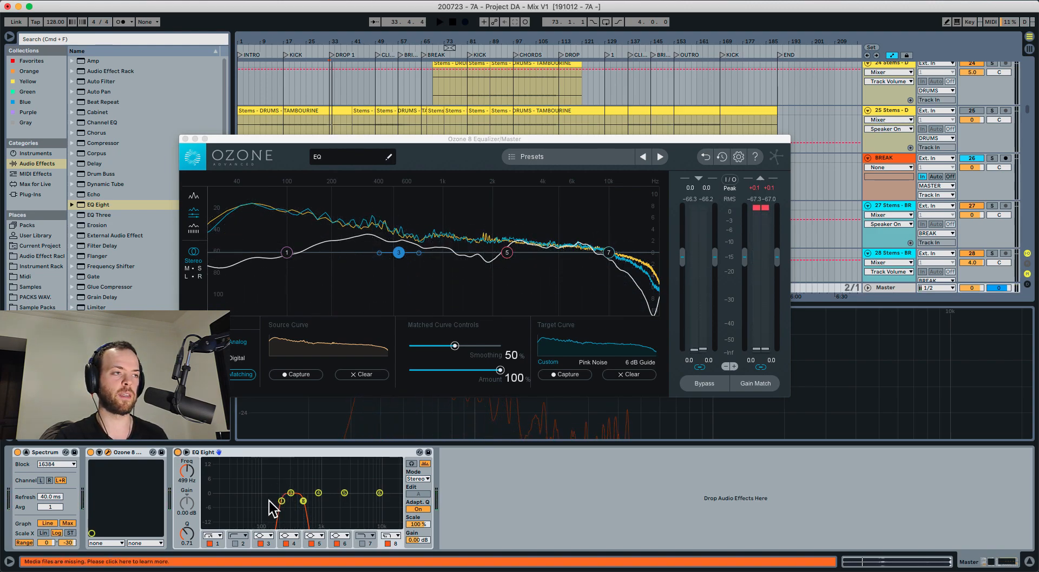
key("space")
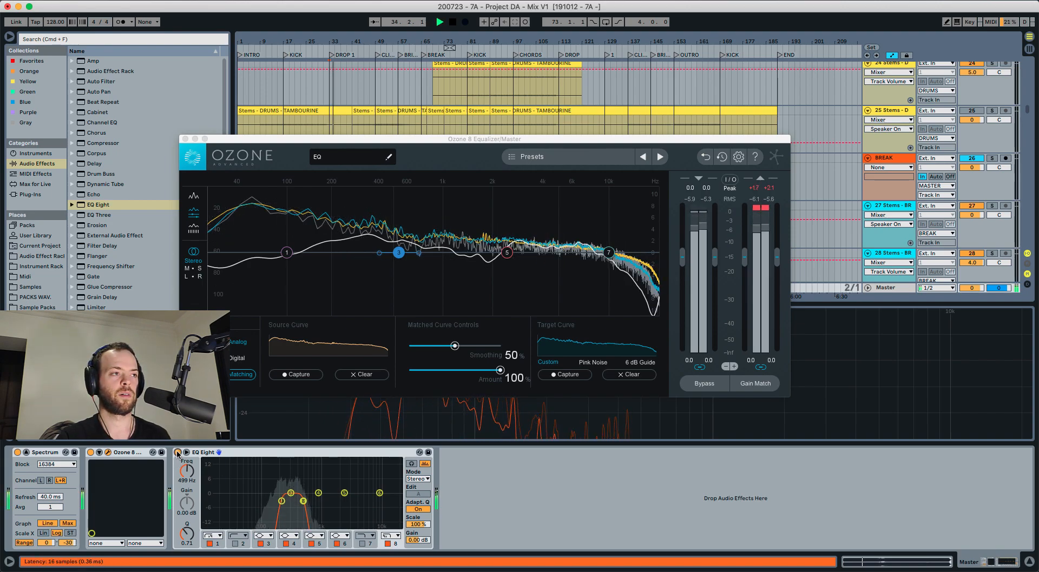
left_click(178, 452)
key("space")
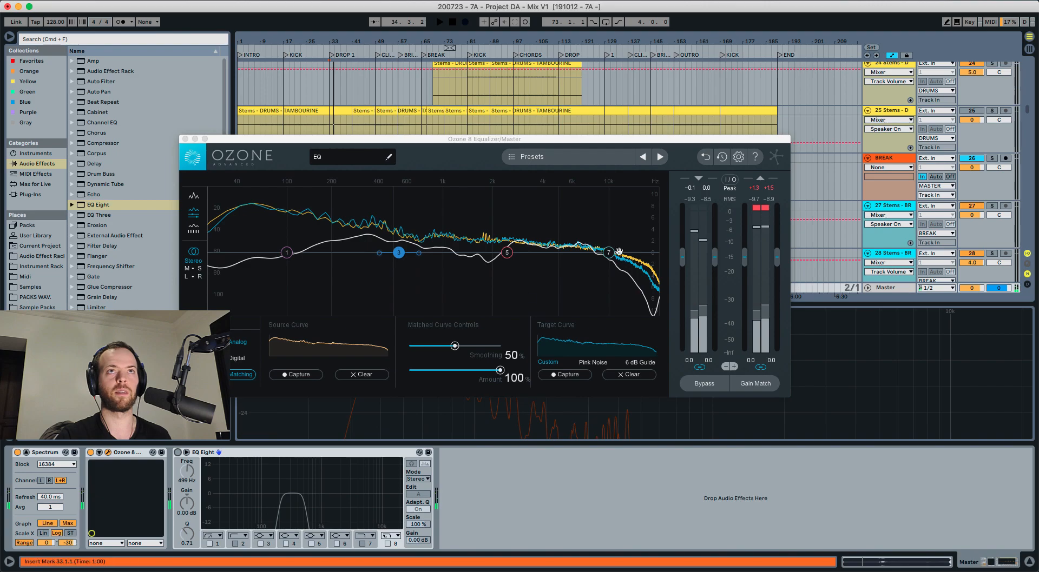
Step: Solo the DROP - MID BASS 1 stem on track 44, audition it from DROP 1 and close the Ozone window
scroll(782, 111, "down", 15)
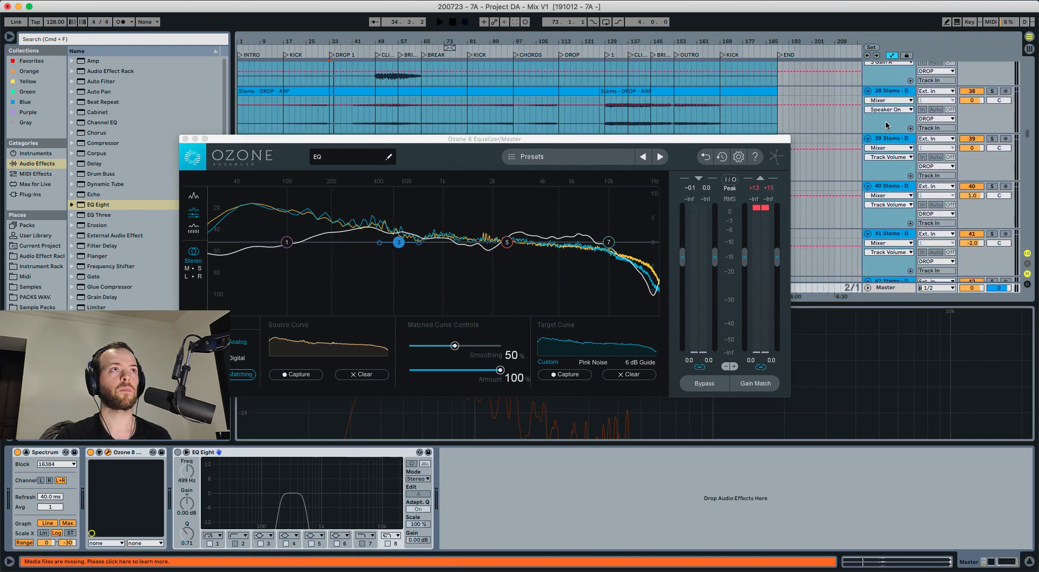
left_click_drag(487, 139, 491, 322)
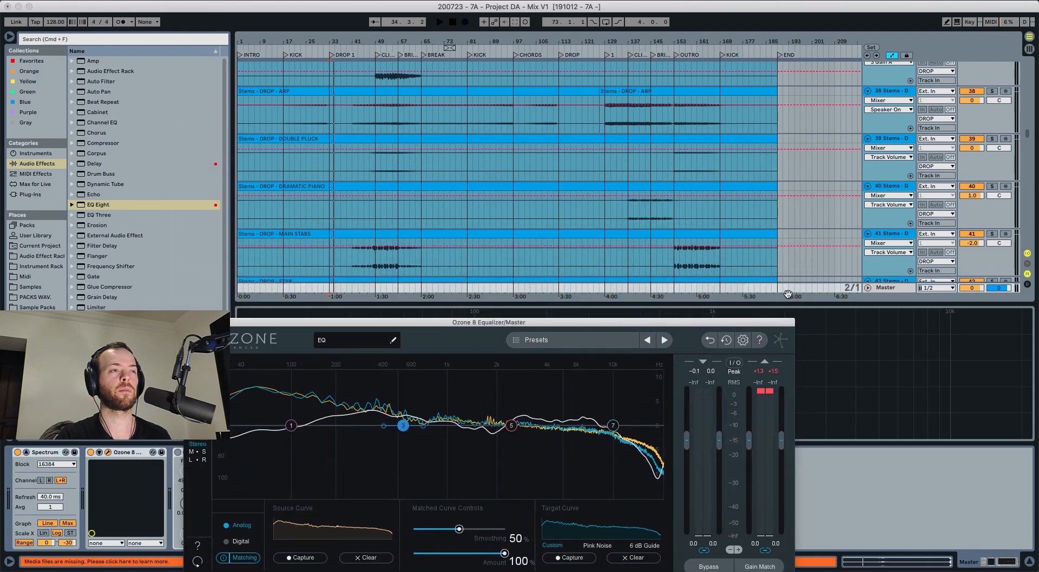
scroll(895, 231, "down", 3)
scroll(896, 231, "down", 2)
left_click(991, 150)
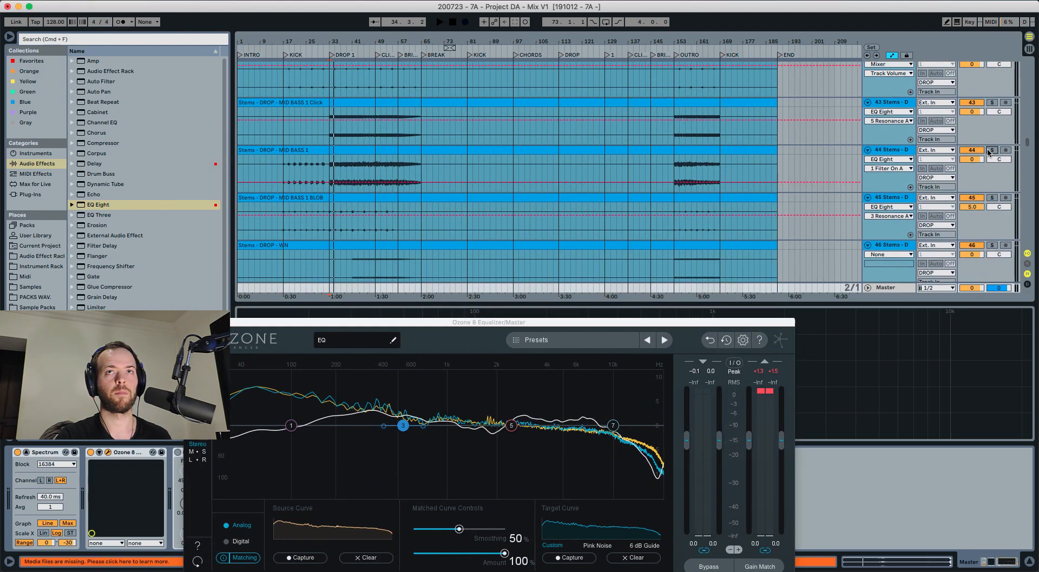
key("space")
left_click(189, 322)
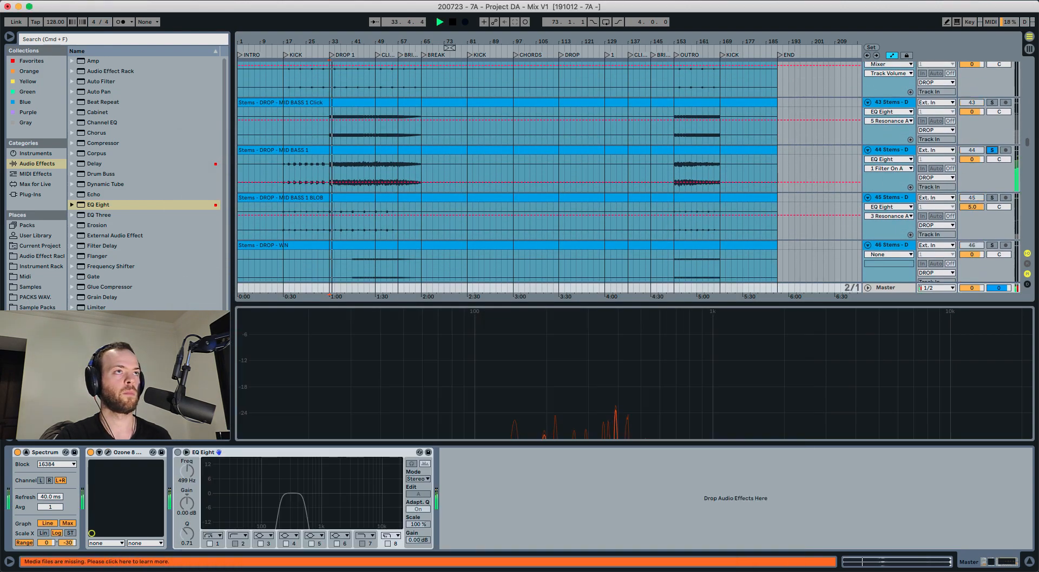
key("space")
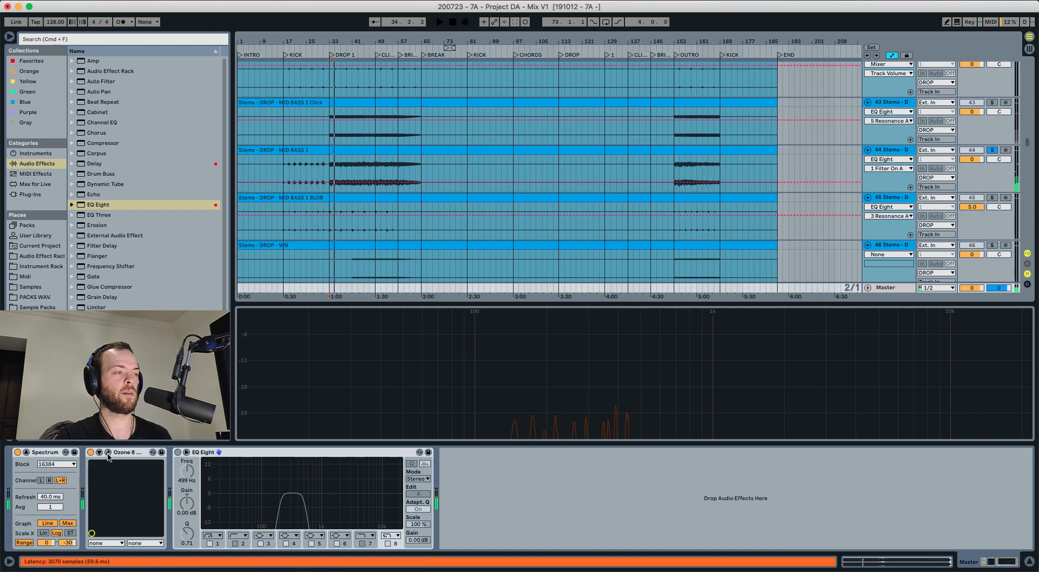
Step: Reopen the Master's Ozone EQ and audition the soloed MID BASS 1 stem, trying a low-mid boost with band 3 and resetting it
left_click(108, 453)
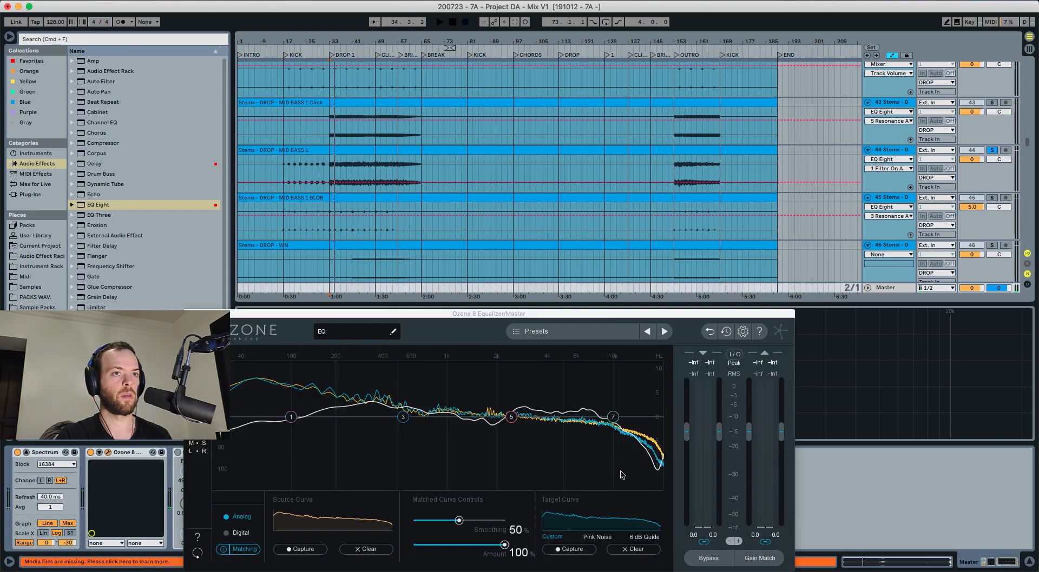
key("space")
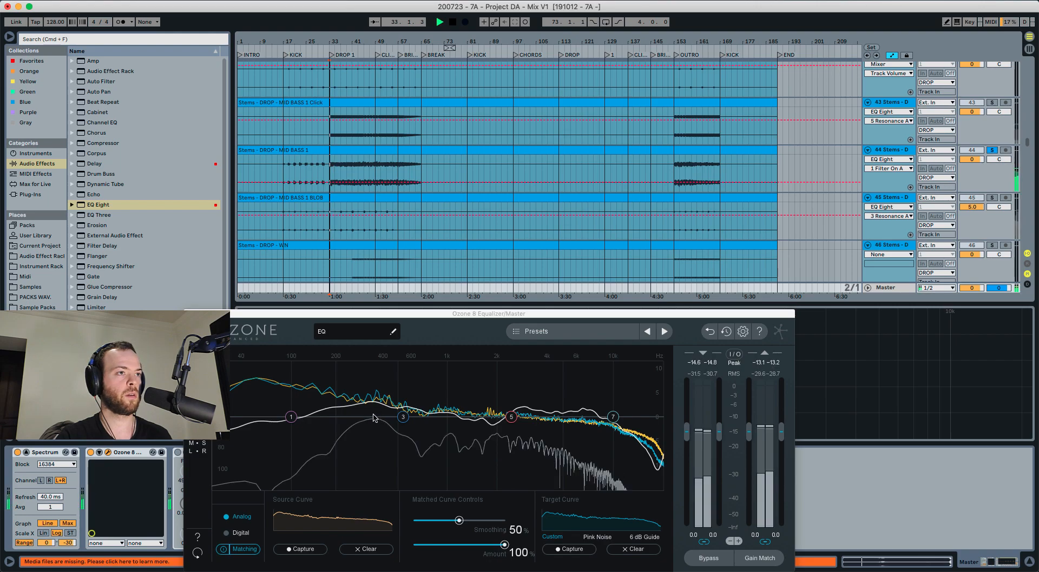
left_click_drag(404, 417, 374, 409)
double_click(373, 410)
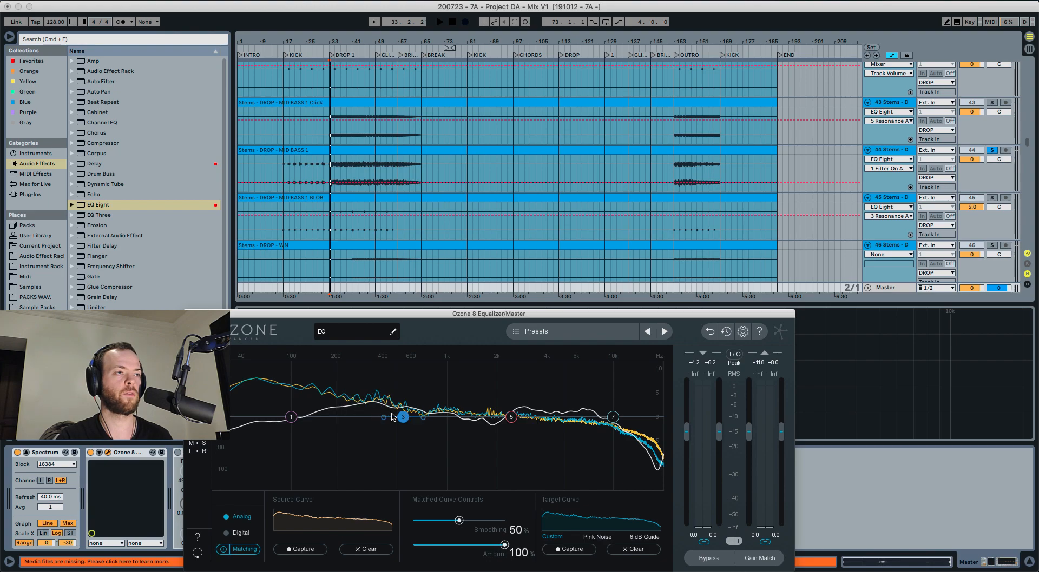
key("space")
key("space")
Step: Enable band 7 as a bell in track 44's EQ Eight with 335 Hz, 3.00 dB gain and a Q of 0.56
left_click(895, 150)
left_click(204, 536)
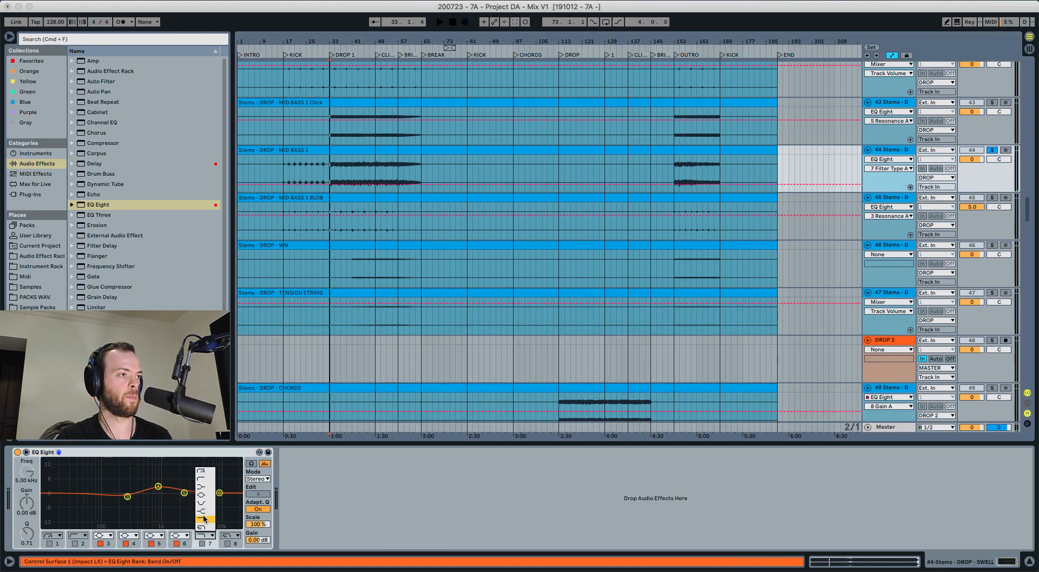
left_click(204, 496)
left_click(202, 544)
left_click(35, 474)
left_click(33, 500)
type("3")
key("Return")
left_click_drag(29, 531, 29, 538)
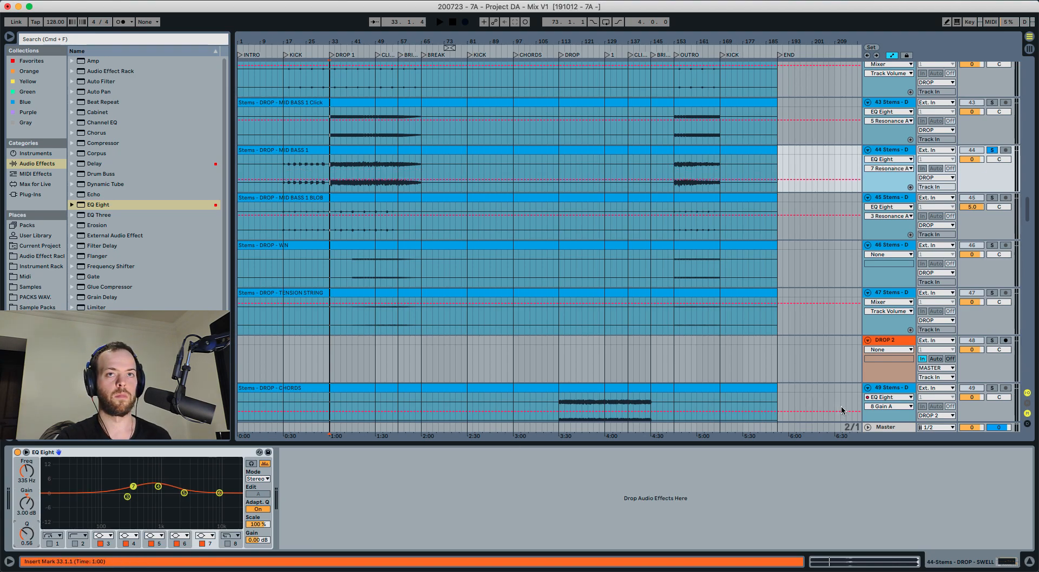
Step: Recapture Ozone's source curve on the Master from DROP 1 and try a low-mid boost with band 3, resetting it
left_click(885, 427)
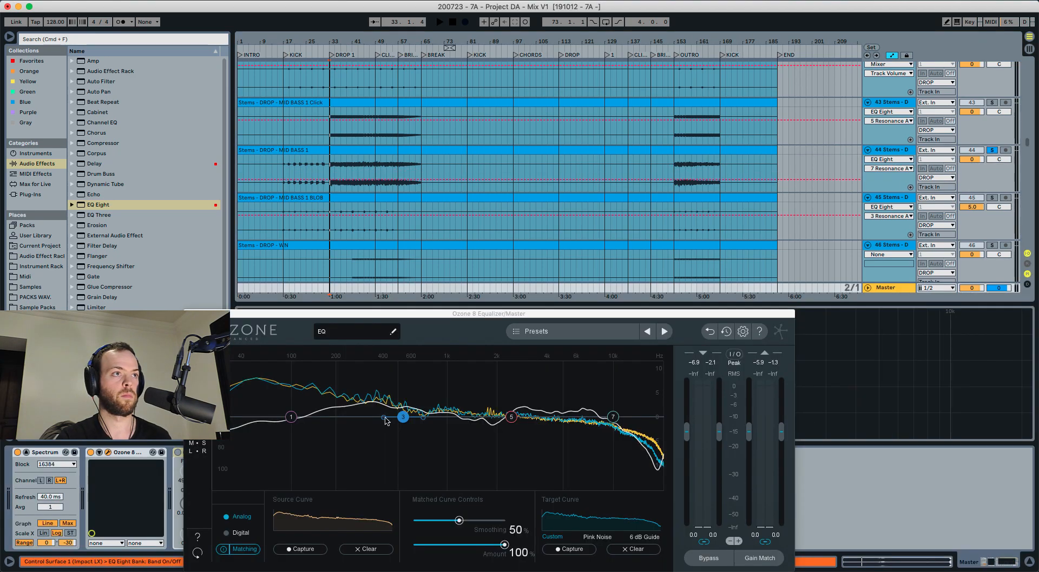
left_click(226, 551)
left_click(286, 549)
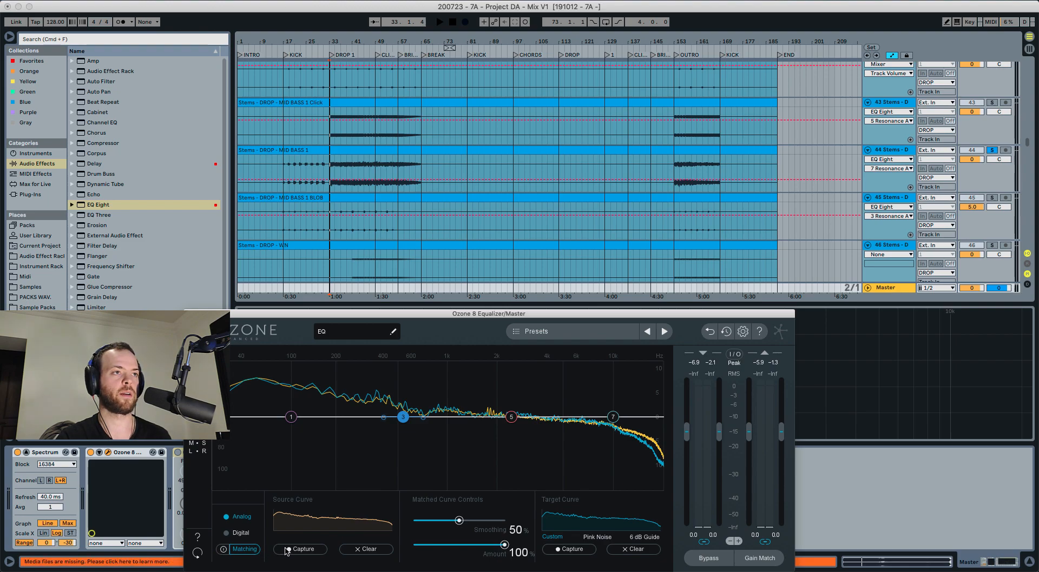
key("space")
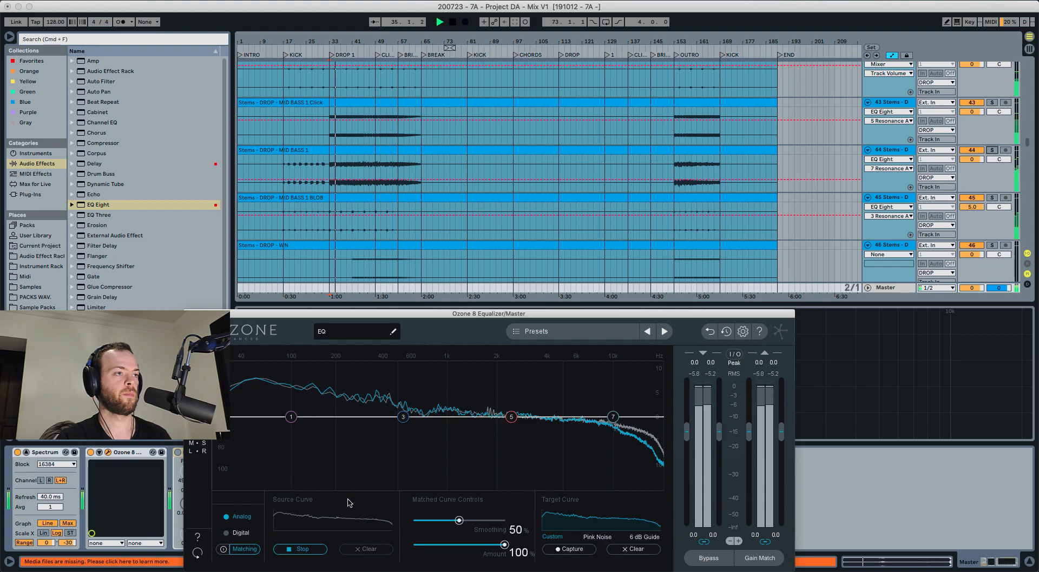
left_click(301, 549)
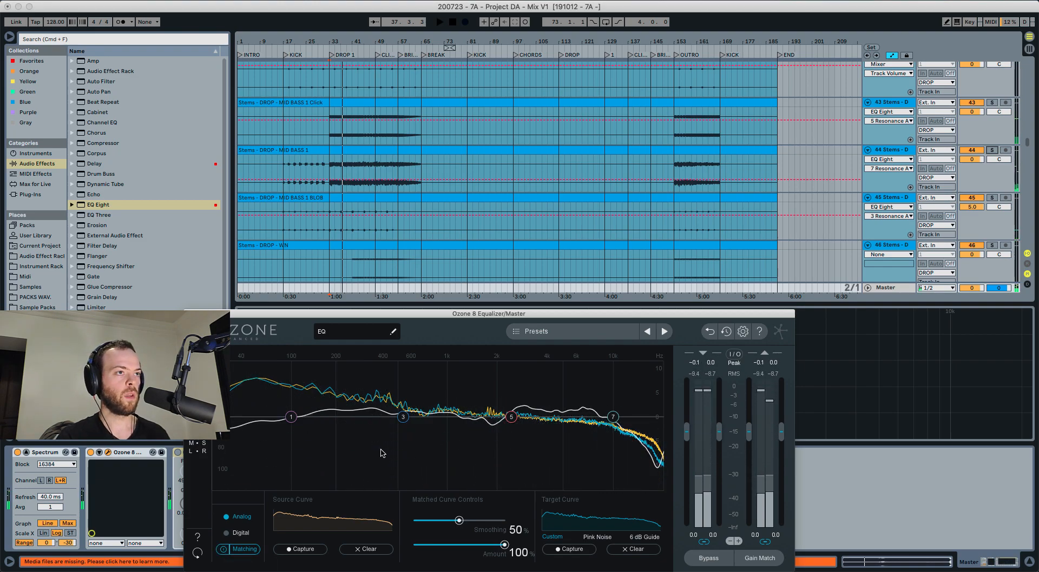
left_click_drag(403, 416, 343, 410)
double_click(343, 410)
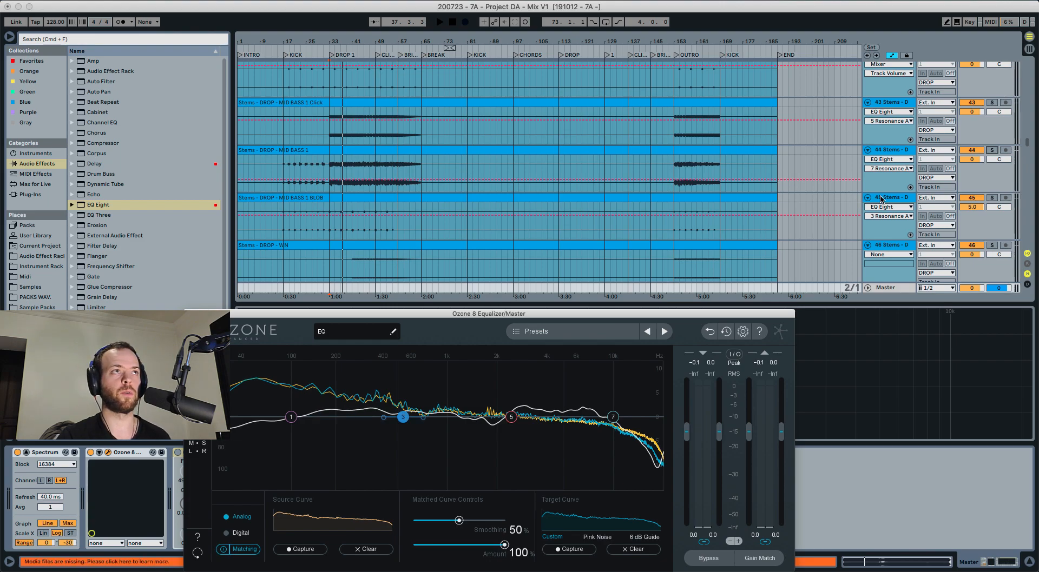
Step: Set band 5 of track 44's EQ Eight to 330 Hz, 1.00 dB gain and a Q of 0.50
left_click(892, 152)
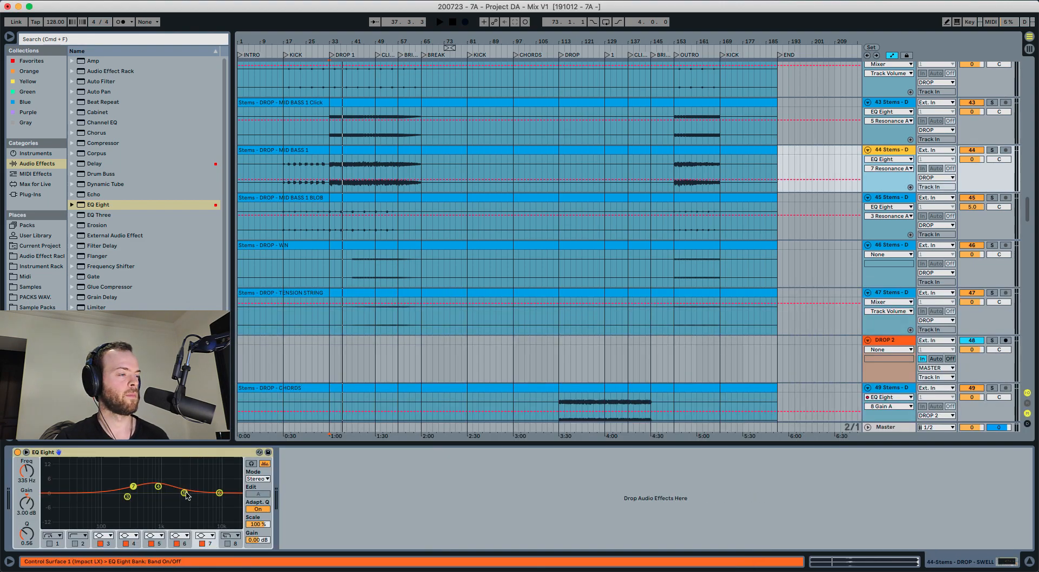
left_click(184, 494)
left_click(29, 473)
type("330")
key("Return")
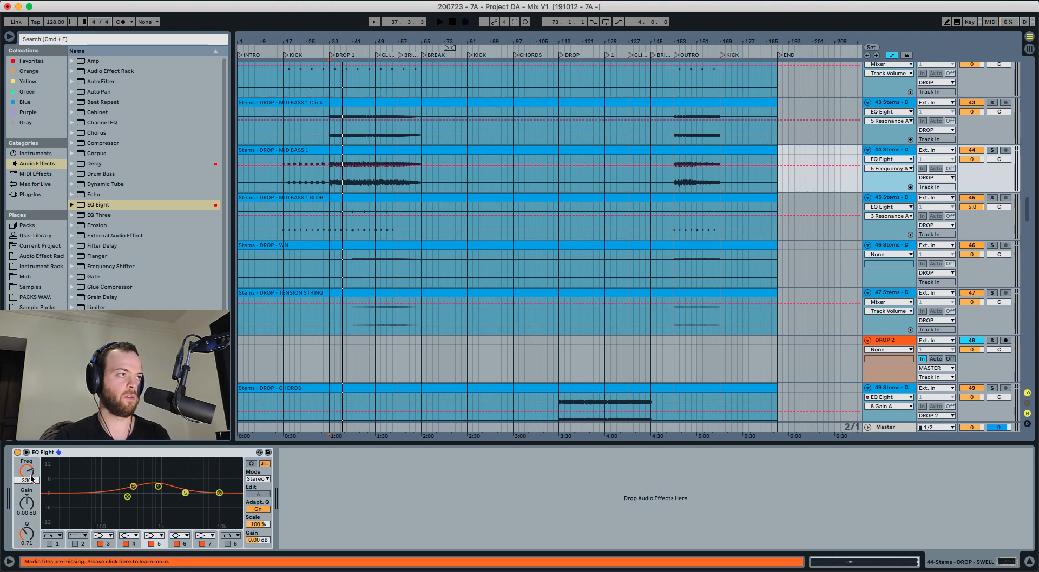
left_click(27, 503)
type("1")
key("Return")
left_click(25, 535)
type("0.5")
key("Return")
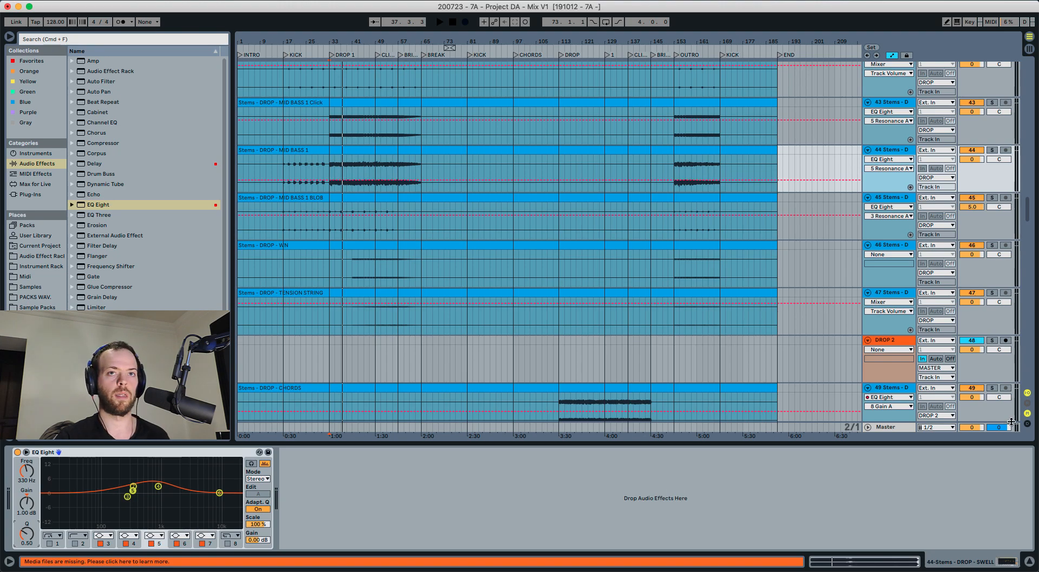
Step: Turn off matching in the Master's Ozone EQ and capture a fresh source curve from the mix at DROP 1
left_click(899, 427)
left_click(223, 549)
left_click(303, 549)
key("space")
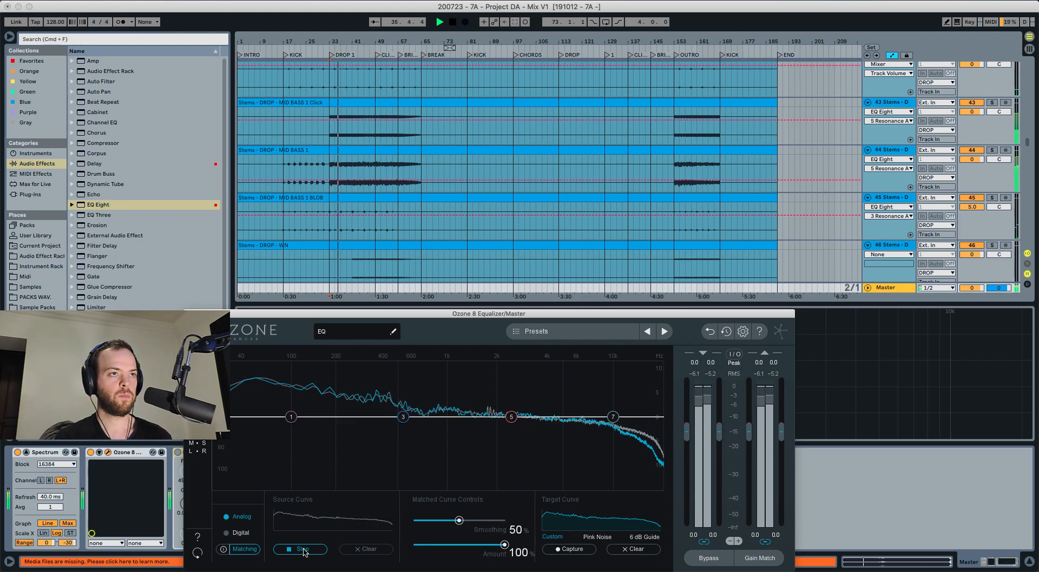
left_click(302, 550)
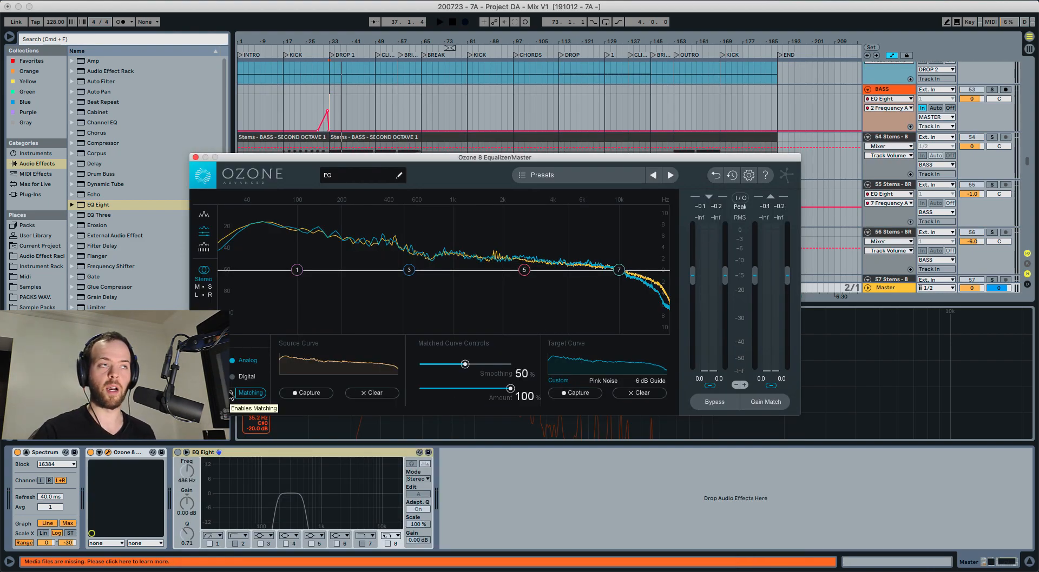
Step: Enable matching in Ozone and try a 0.9 dB boost at 348 Hz with band 3, undoing the boost
left_click(232, 393)
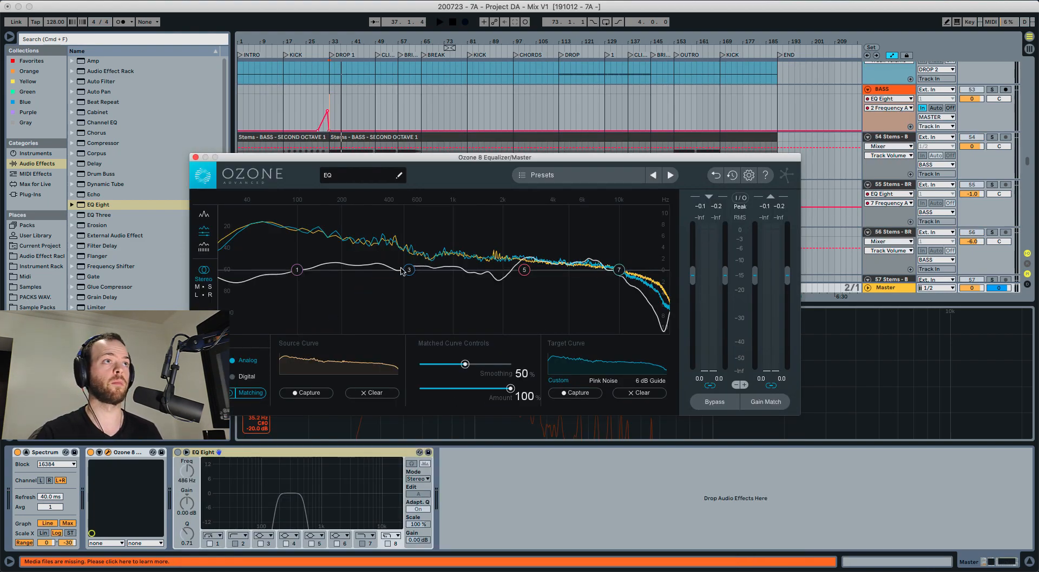
left_click_drag(409, 269, 381, 269)
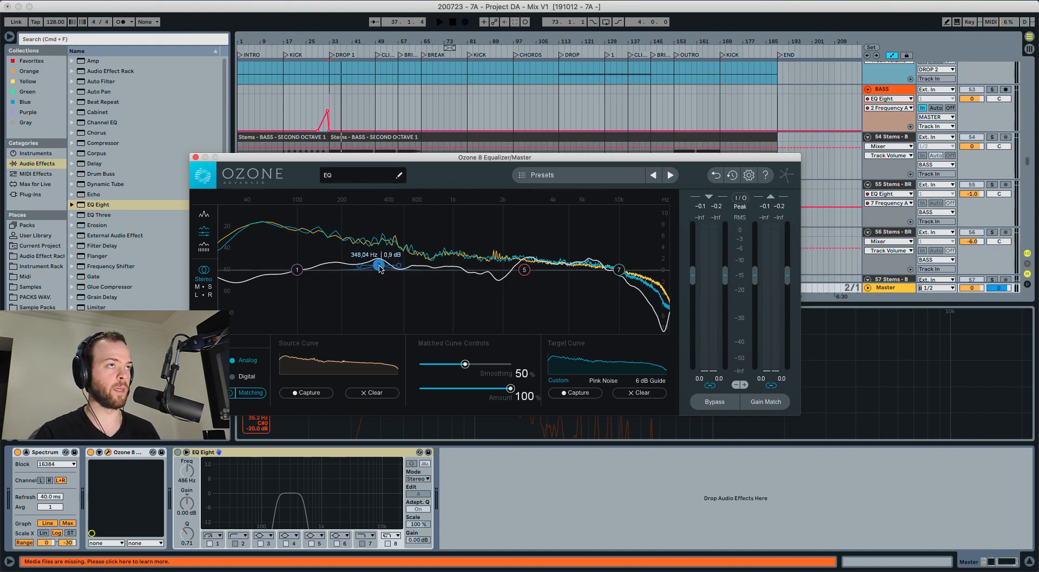
key("super+z")
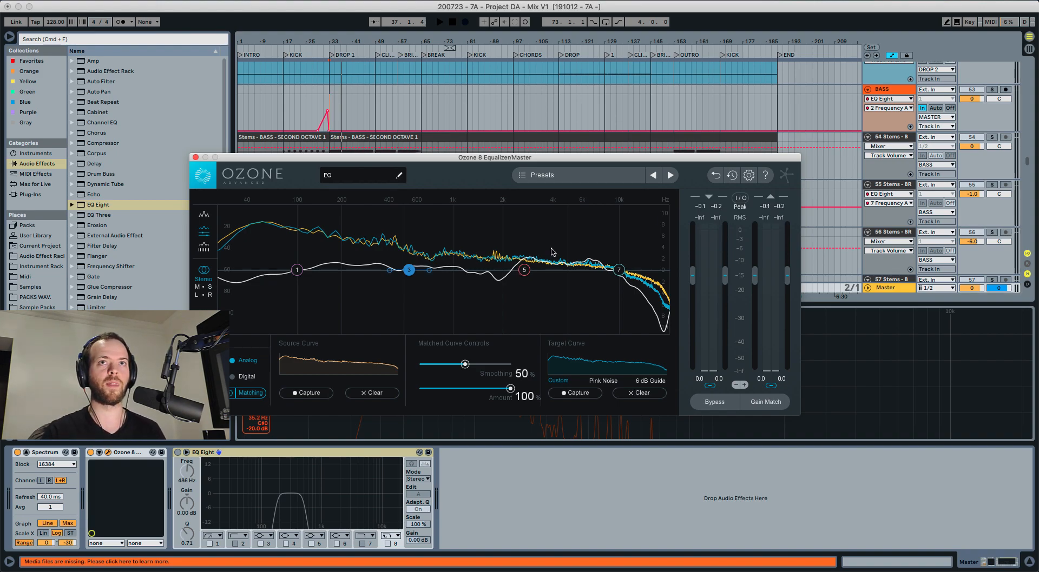
Step: Review the EQ Eight settings on the MID BASS 1 track 44 and return to the Master's Ozone window
scroll(867, 139, "up", 8)
scroll(867, 138, "up", 2)
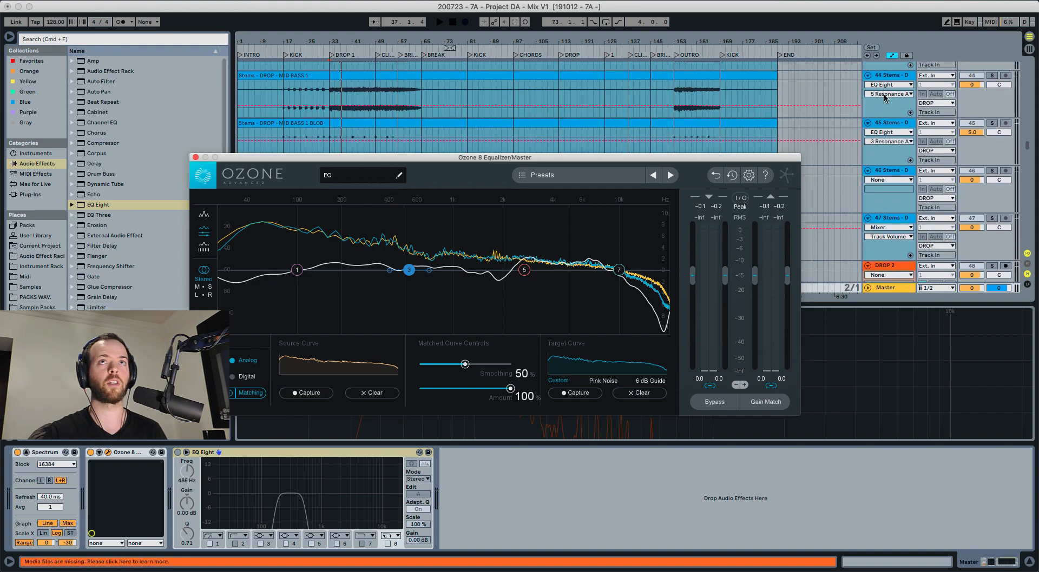
left_click(889, 80)
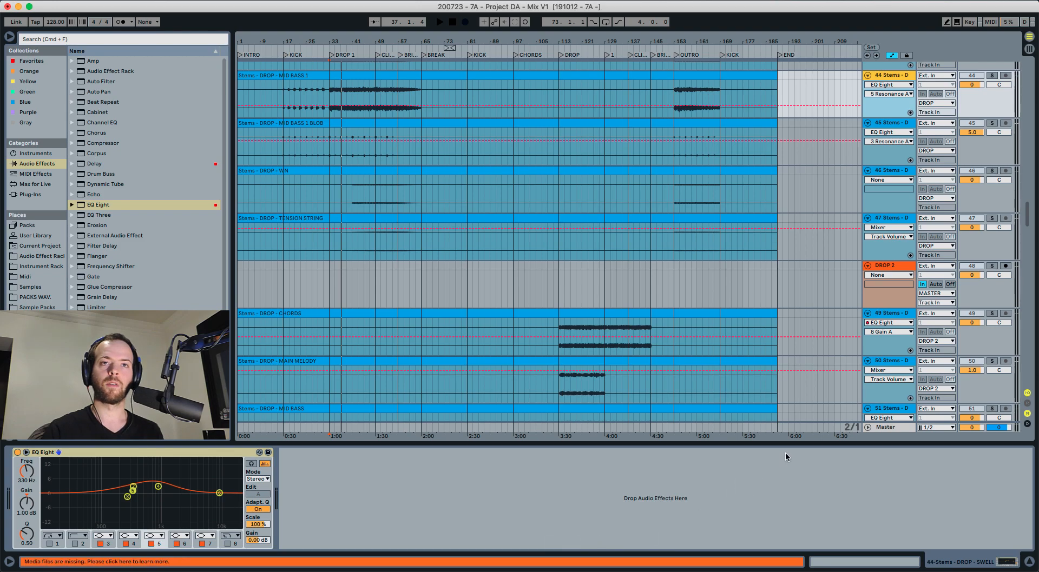
left_click(887, 429)
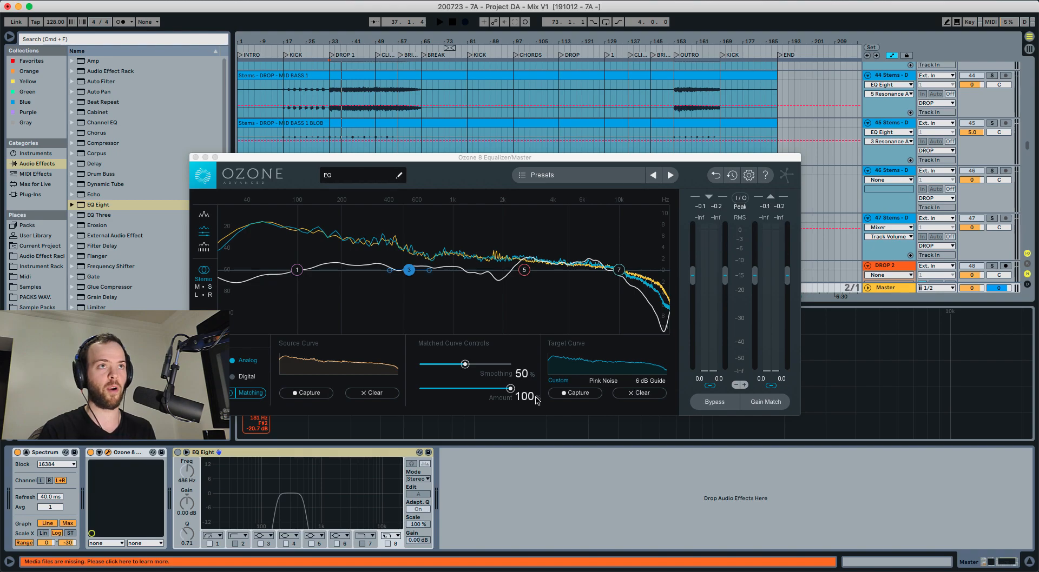
Step: Capture a new target curve in Ozone from the reference track, playing from bar 49
left_click_drag(486, 232, 639, 323)
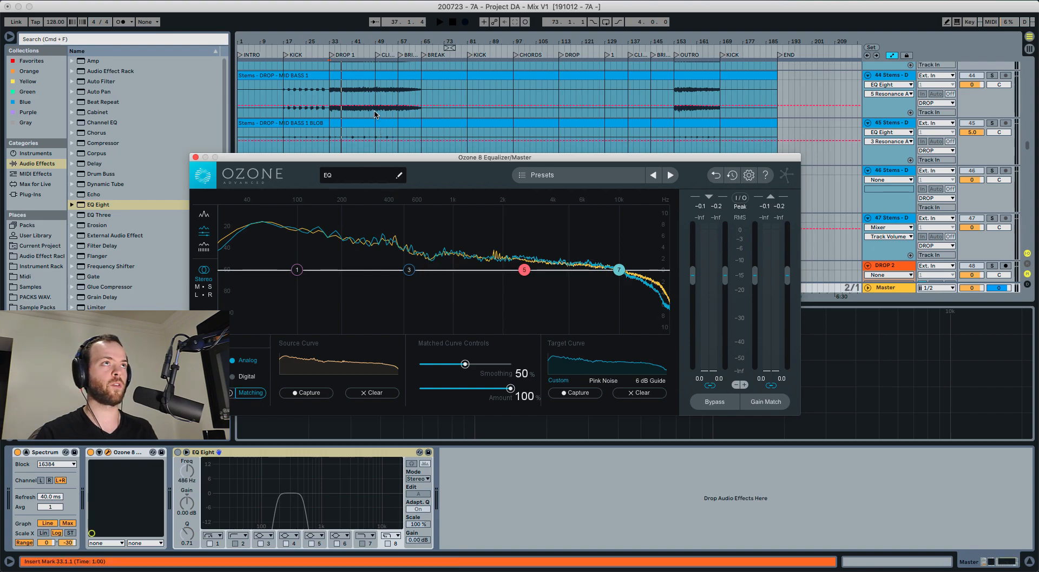
left_click(569, 394)
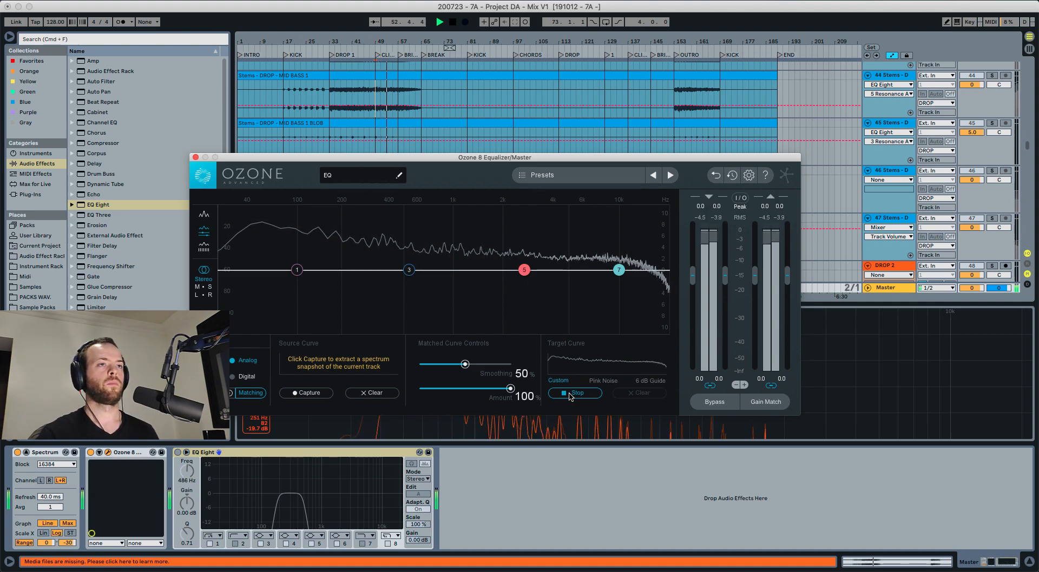
left_click(569, 394)
key("space")
Step: Capture a new source curve in Ozone from the mix, playing the same section from bar 49
left_click(310, 393)
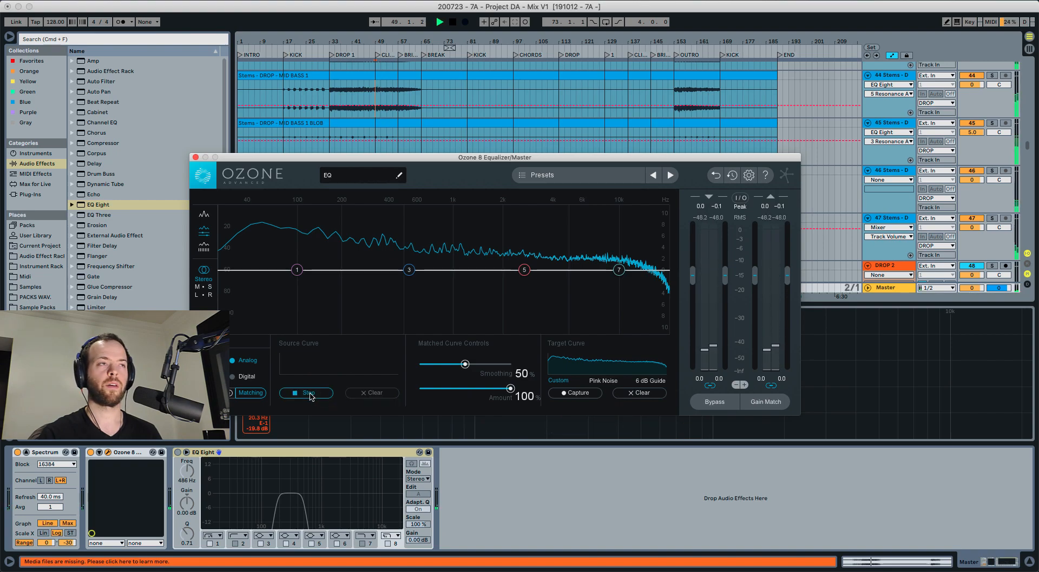
key("space")
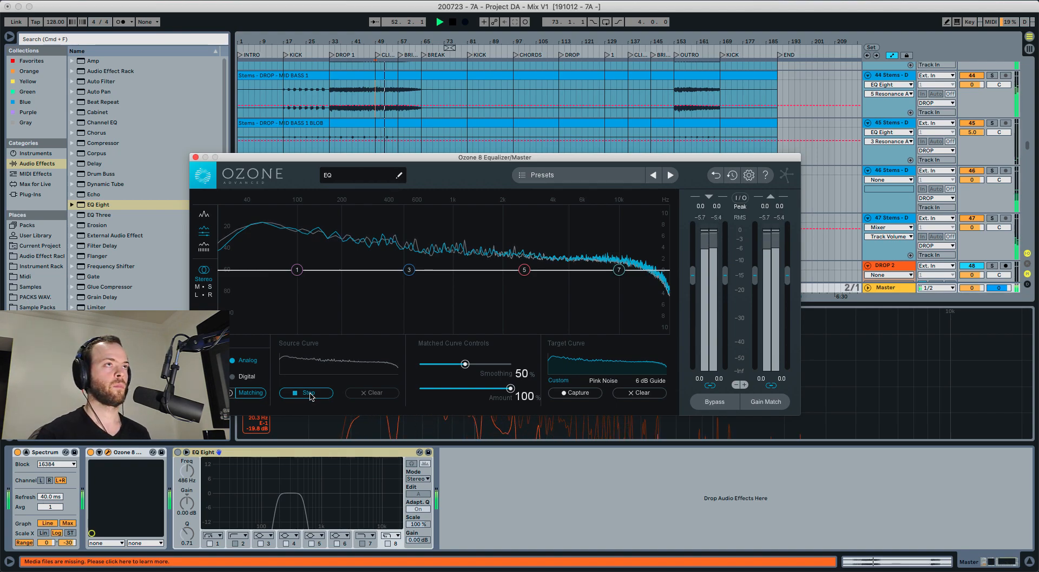
left_click(308, 394)
key("space")
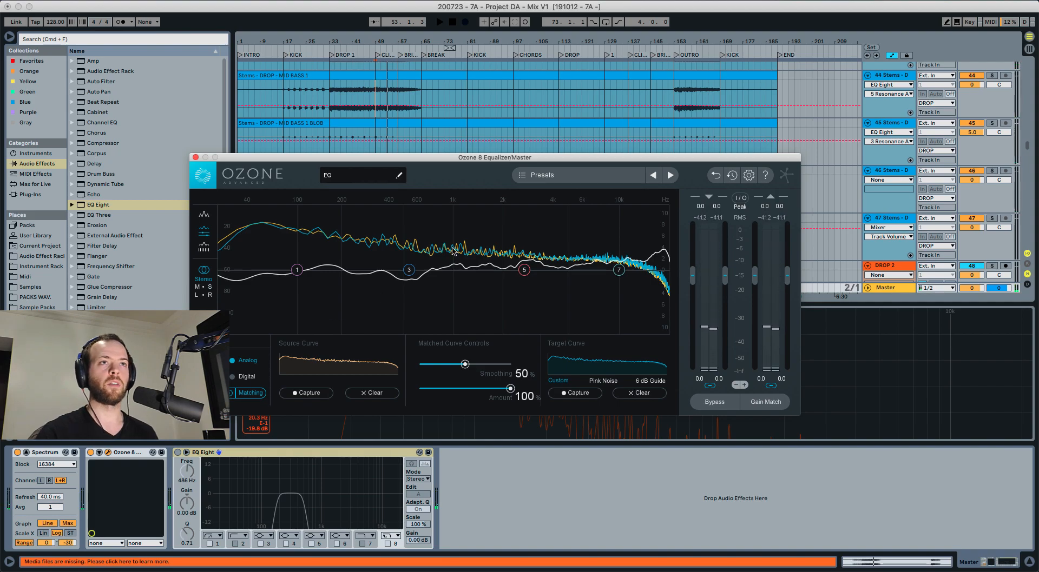
Step: Try a 2.0 dB boost near 10 kHz with Ozone's band 7 and a 1.2 dB cut at 538 Hz with band 3, resetting both
left_click_drag(616, 271, 617, 261)
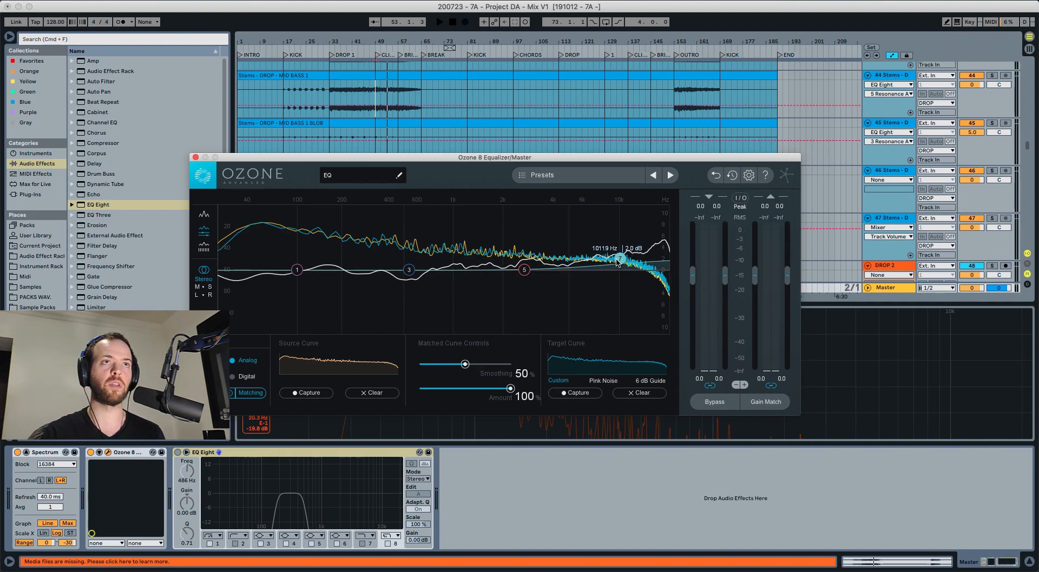
double_click(617, 262)
mouse_move(518, 274)
left_mouse_down()
mouse_move(529, 245)
mouse_move(524, 269)
left_mouse_up()
left_click(409, 270)
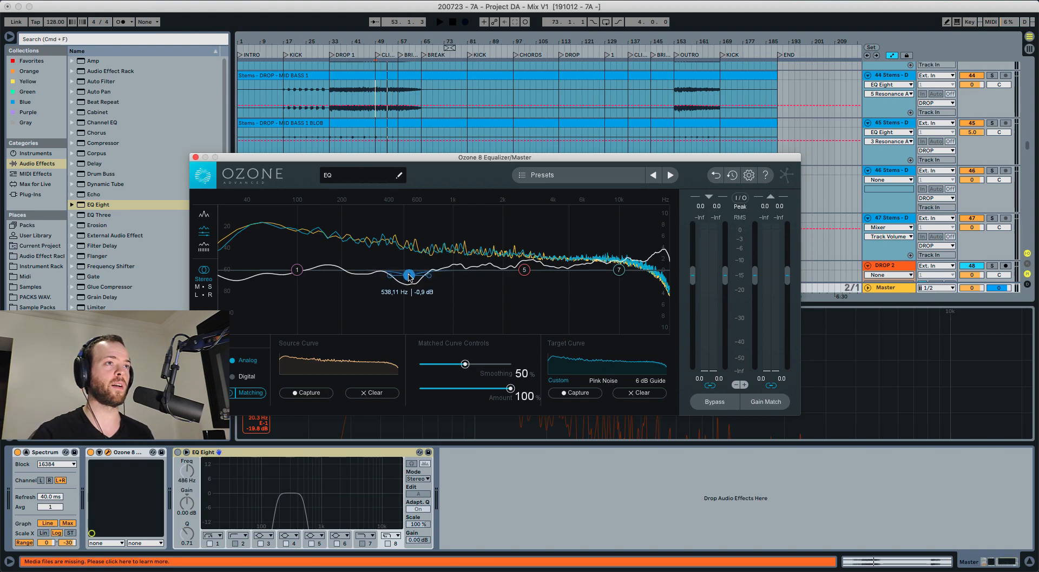
left_click_drag(409, 275, 409, 280)
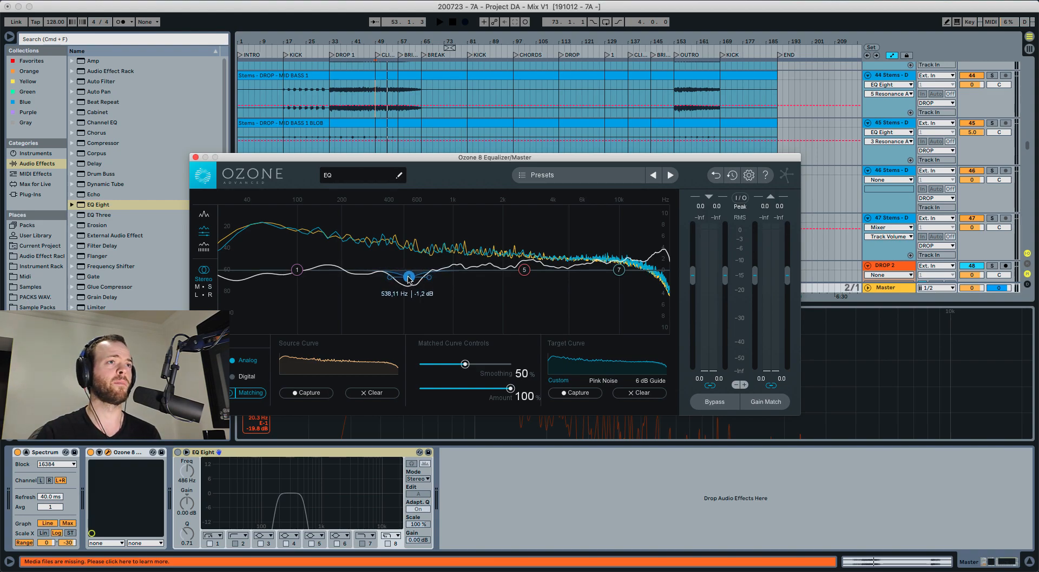
double_click(407, 278)
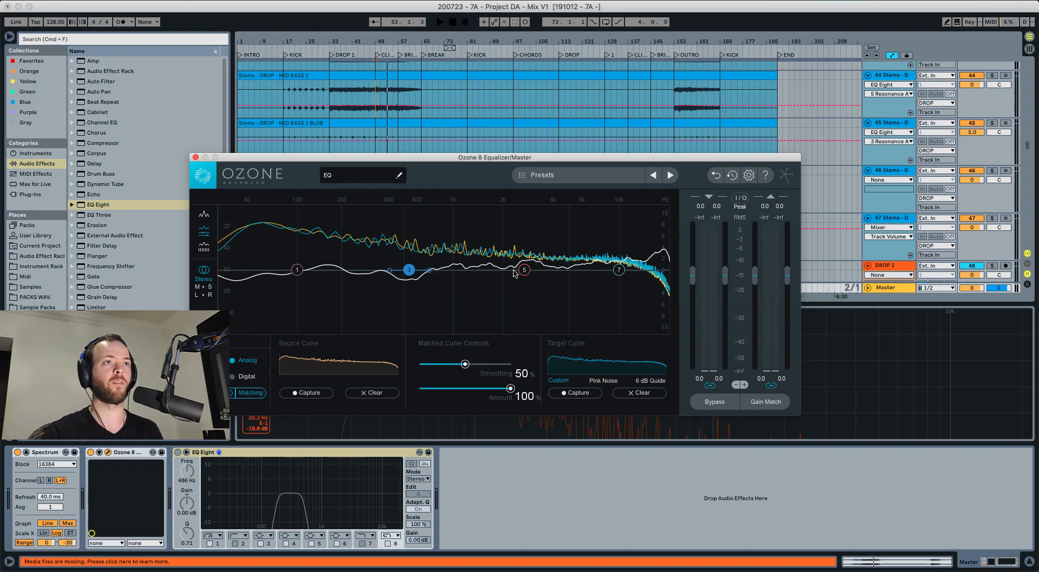
Step: Audition the section from bar 49 with Ozone's matching on and off, comparing the mix with the reference track's high end
left_click(618, 270)
left_click_drag(569, 224, 663, 323)
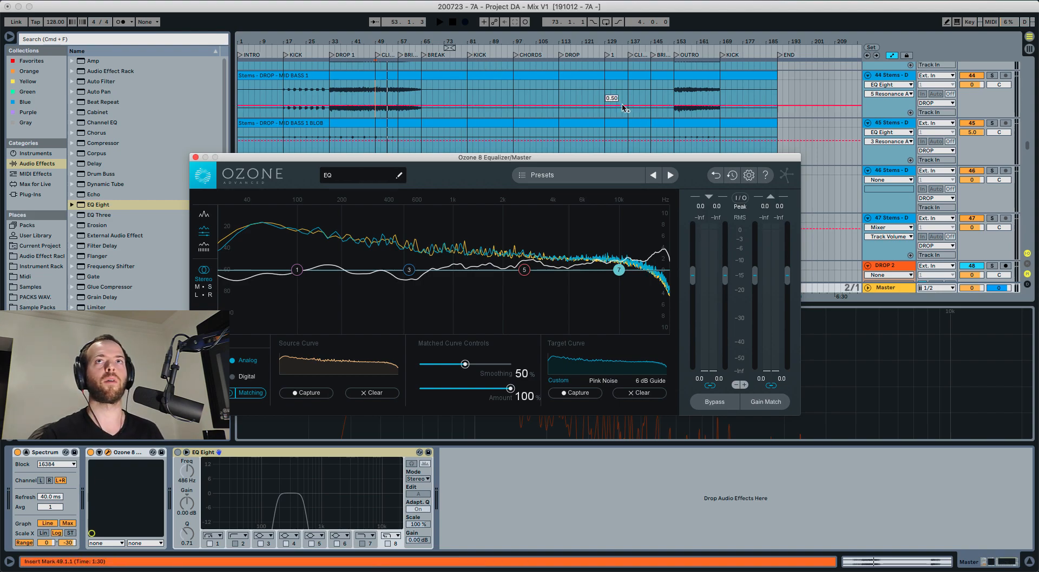
key("space")
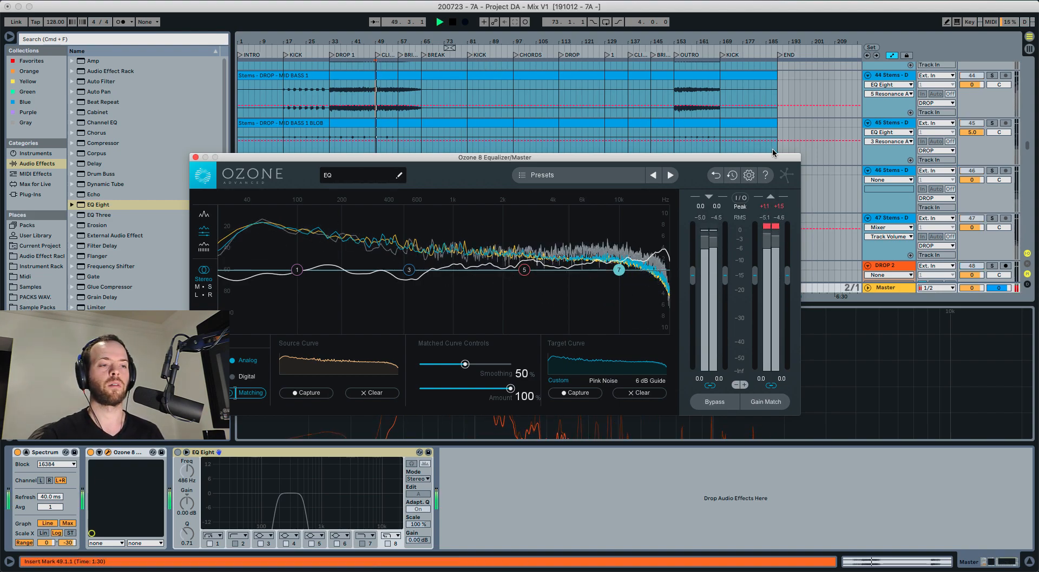
left_click(231, 393)
key("space")
key("space")
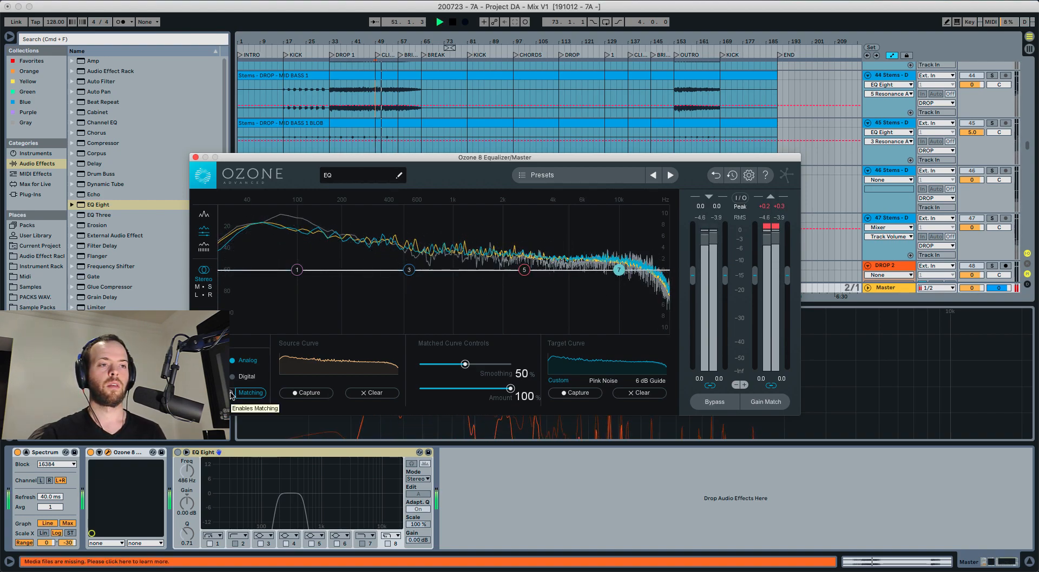
key("space")
key("space")
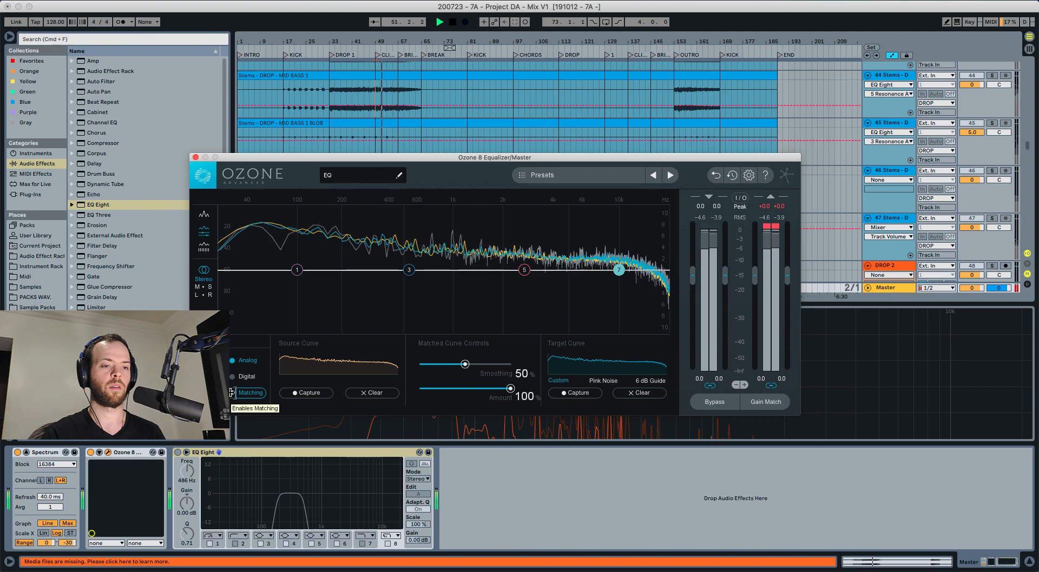
key("space")
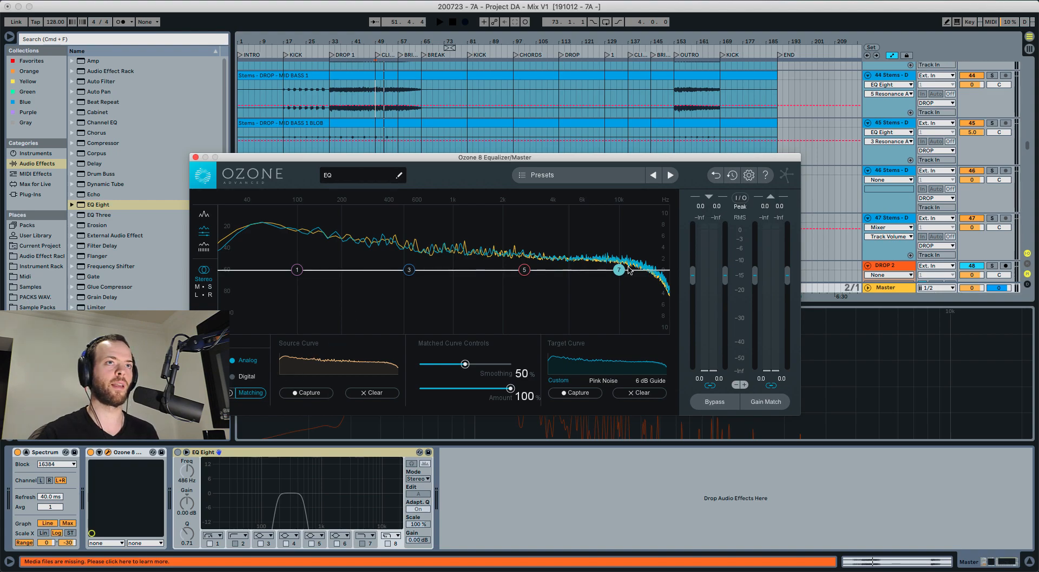
left_click_drag(599, 248, 632, 310)
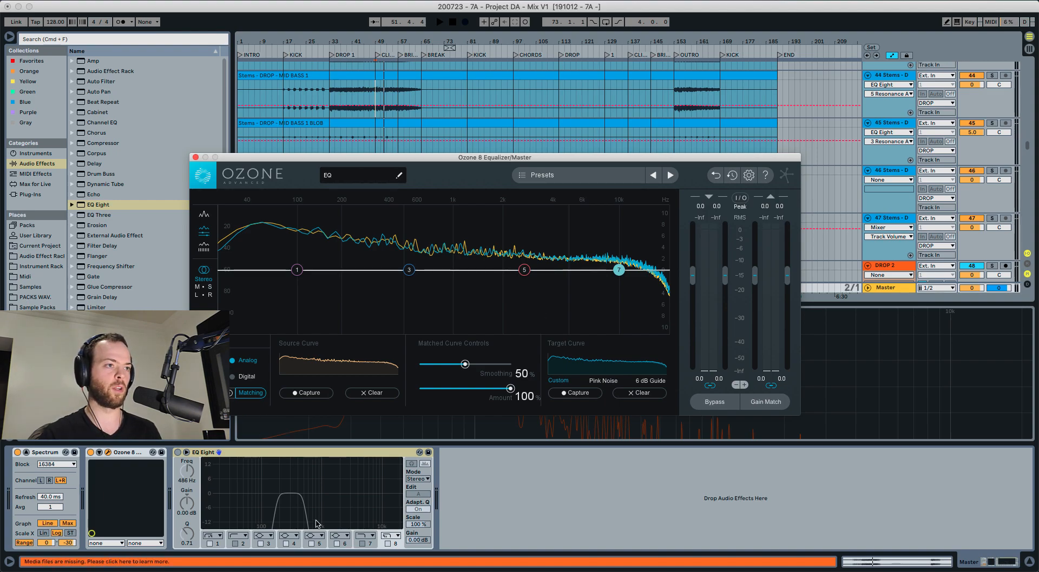
Step: Turn off band 8 in the Master's EQ Eight, enable band 1's low cut at 10 kHz, and audition the filtered highs
left_click(388, 544)
left_click(216, 544)
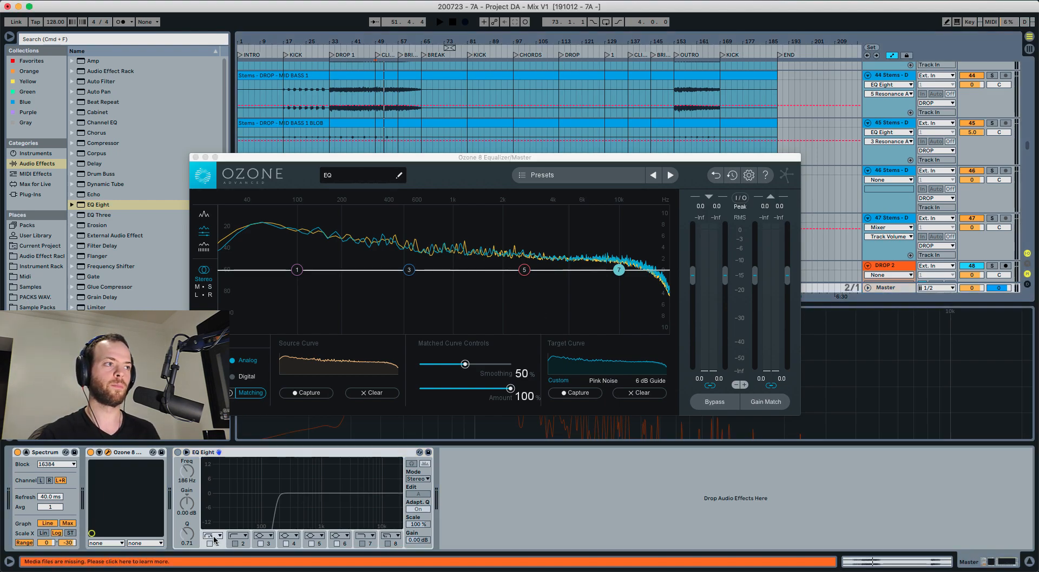
left_click(189, 471)
type("1000")
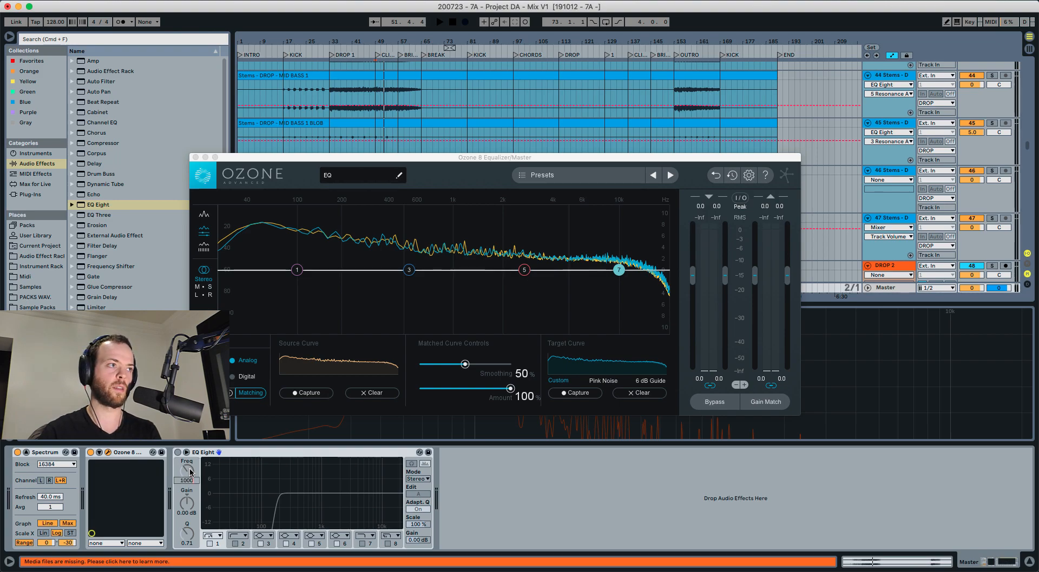
type("0")
key("Return")
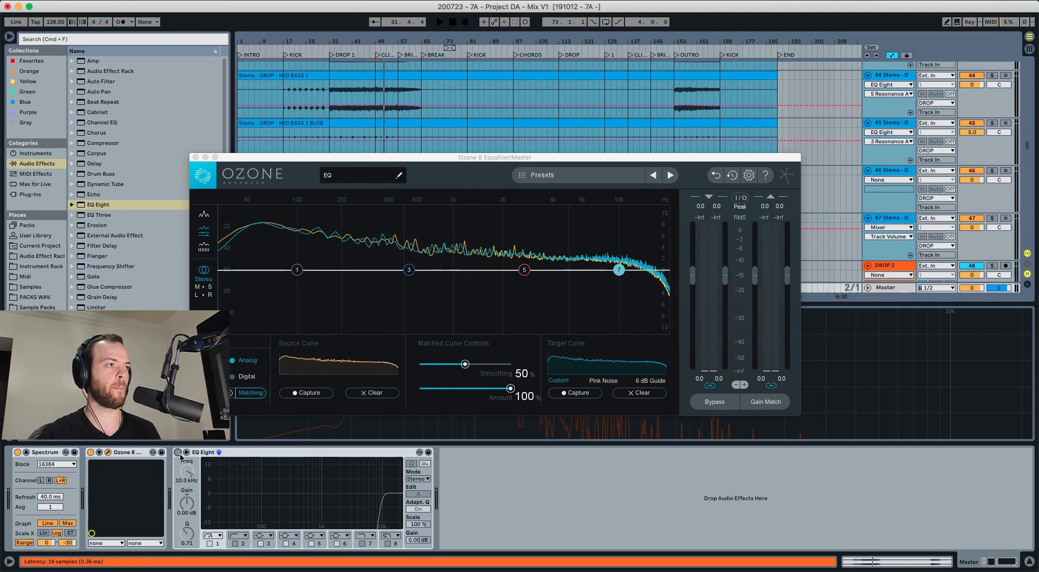
left_click(178, 453)
key("space")
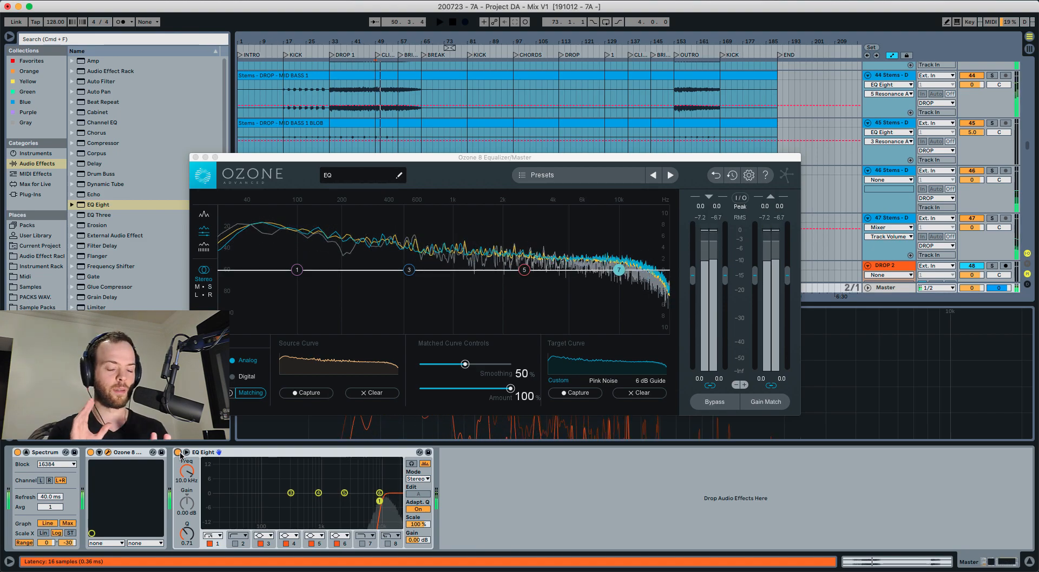
Step: Lower band 1's low cut to 7.55 kHz in the Master's EQ Eight, audition the filtered highs, and turn the band off
key("space")
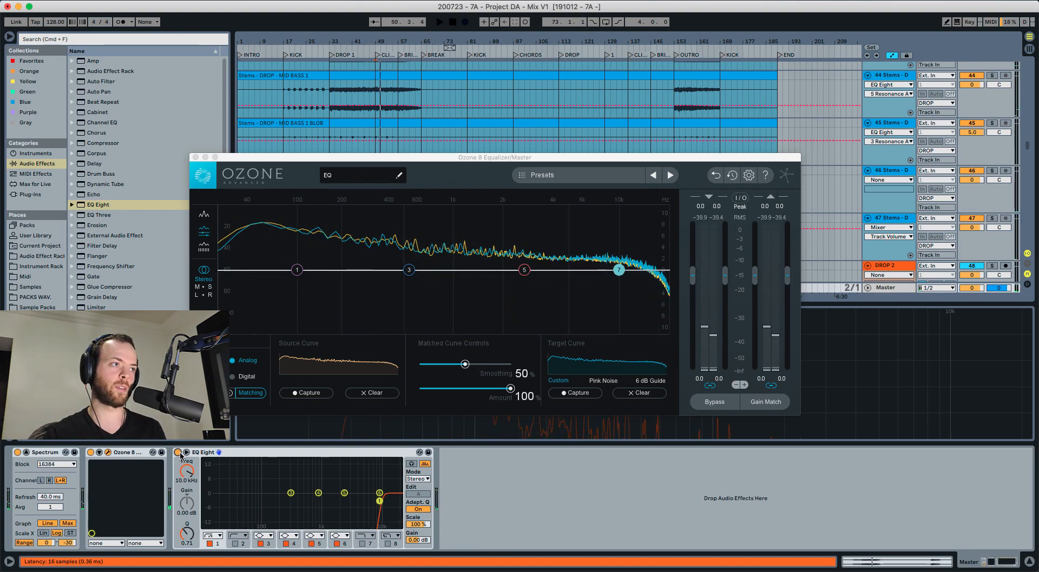
left_click_drag(184, 471, 183, 477)
key("space")
type("1")
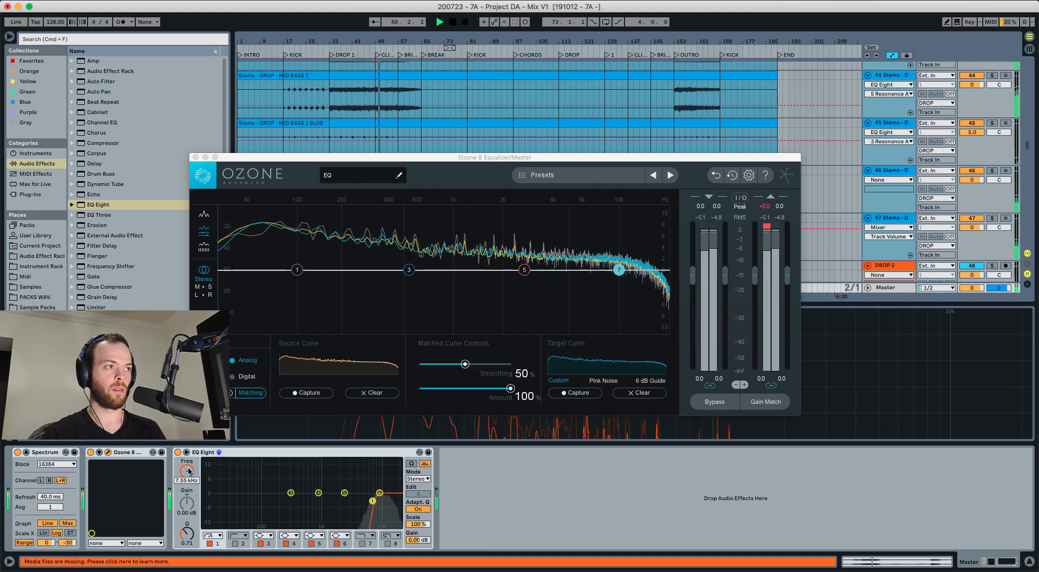
left_click(206, 454)
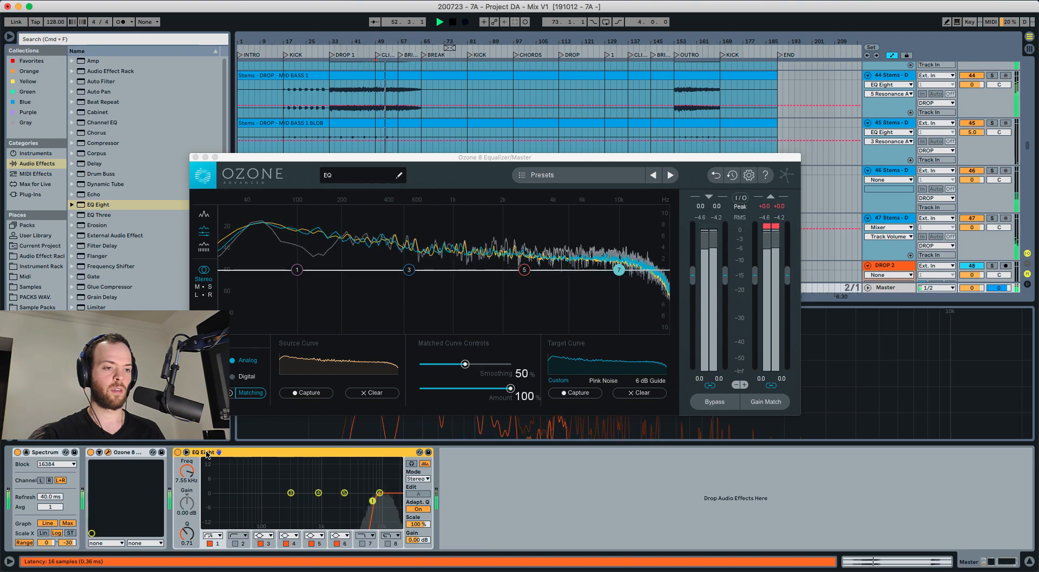
key("space")
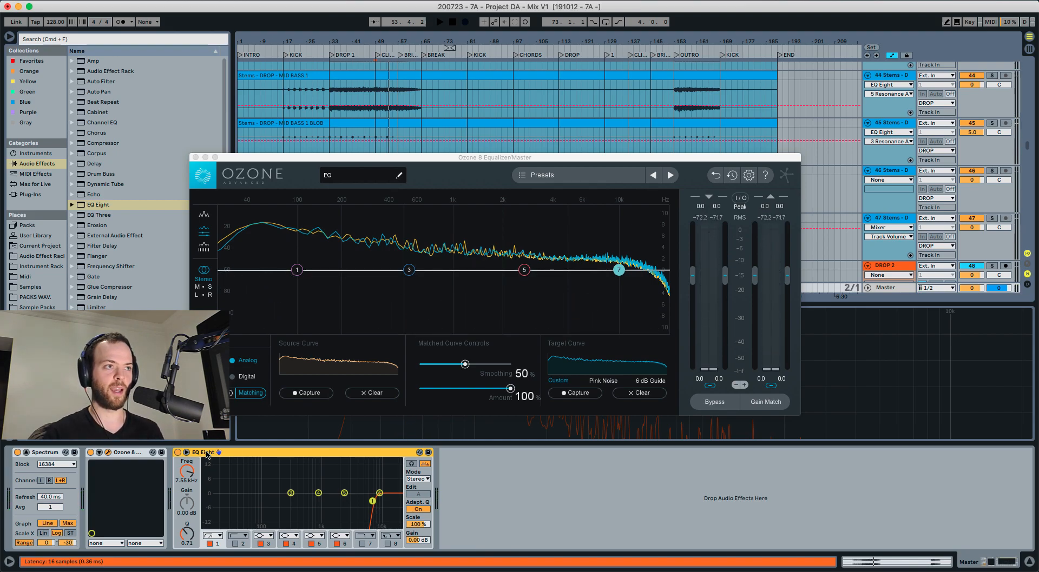
left_click(210, 543)
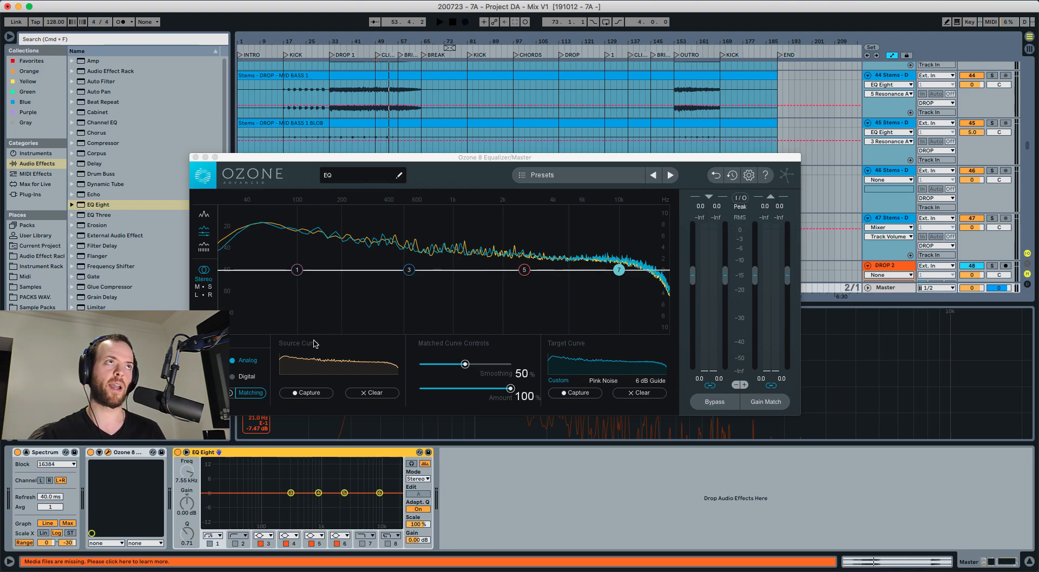
Step: Audition the soloed DRUMS - RIDES stem from bar 49, and play the full mix again without the solo
scroll(800, 125, "up", 15)
scroll(808, 138, "up", 4)
left_click(991, 101)
key("space")
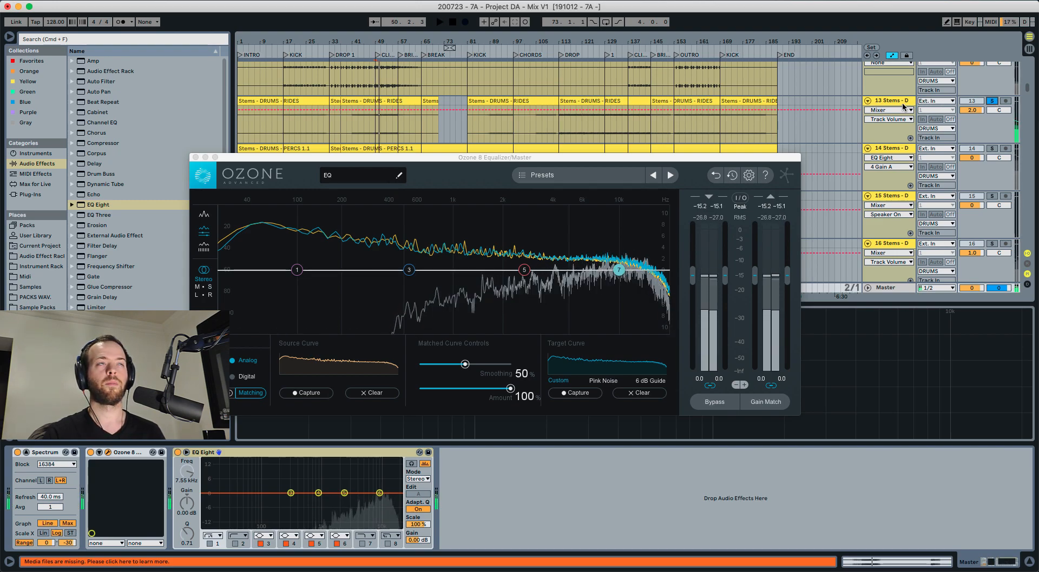
key("space")
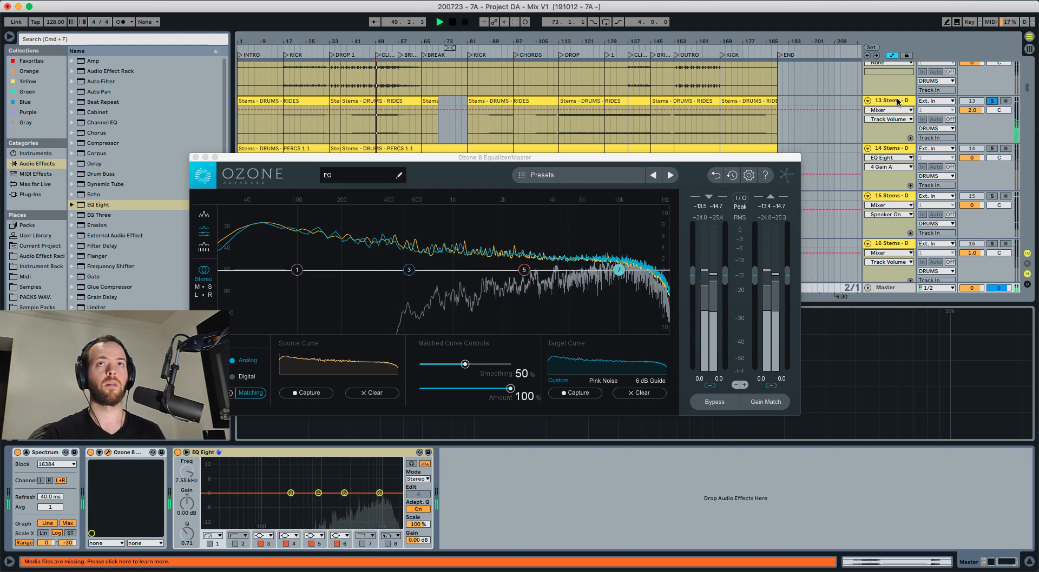
key("space")
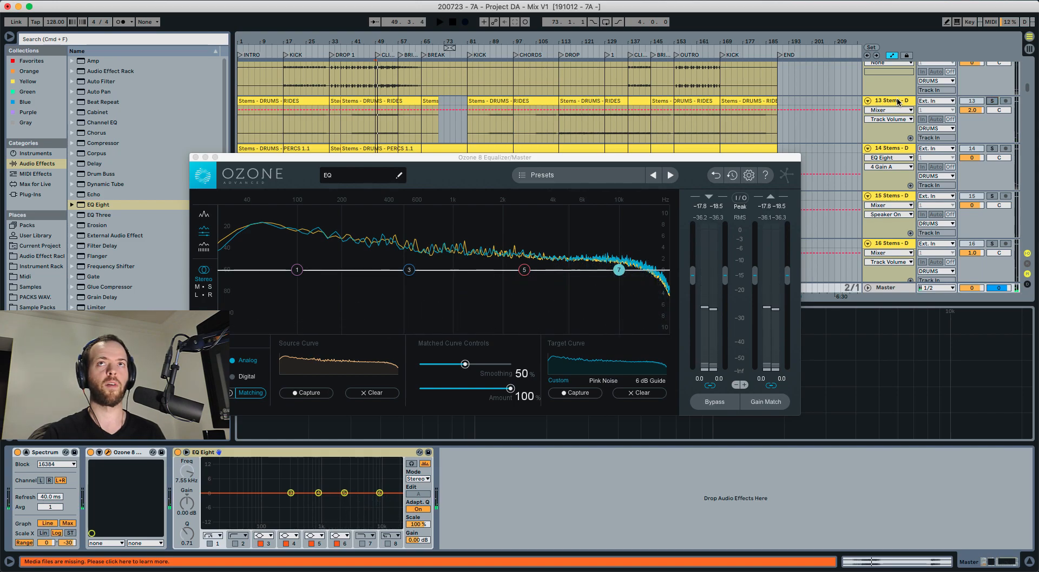
key("space")
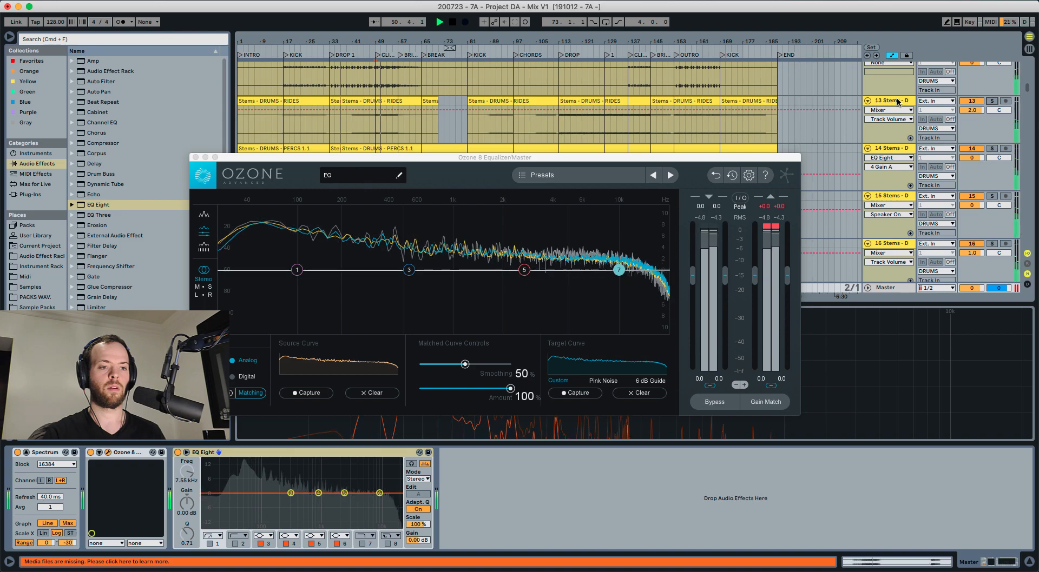
key("space")
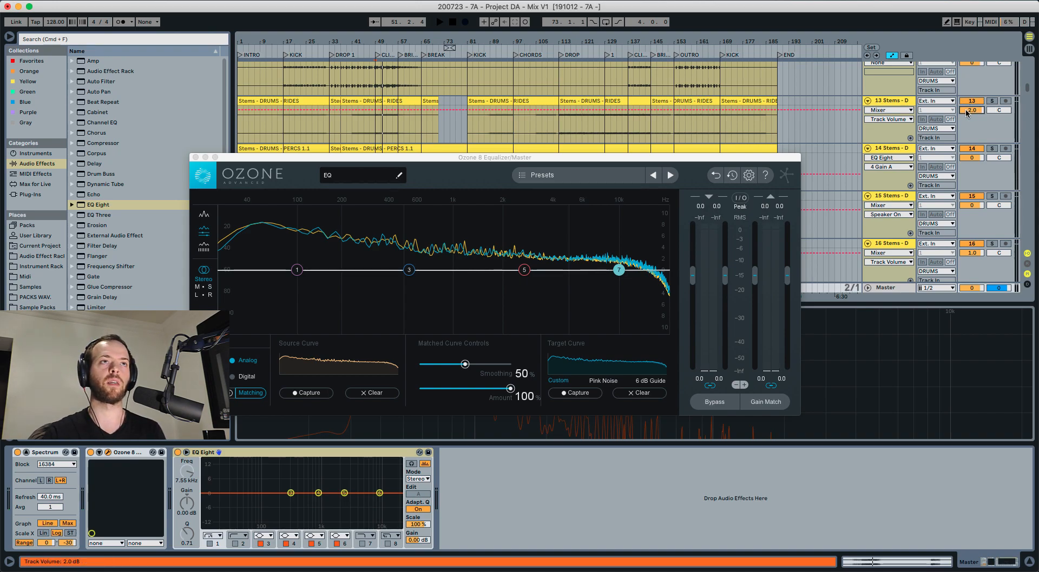
Step: Try a 1.7 dB boost at about 9749 Hz with Ozone's band 7 against the match curve, resetting it and disabling matching
left_click(389, 348)
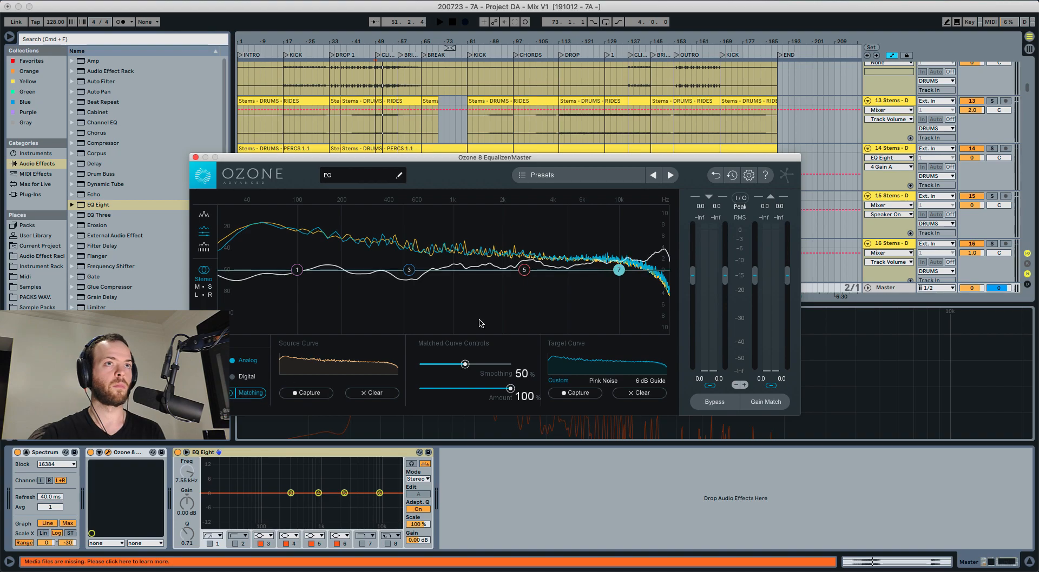
left_click_drag(618, 269, 616, 261)
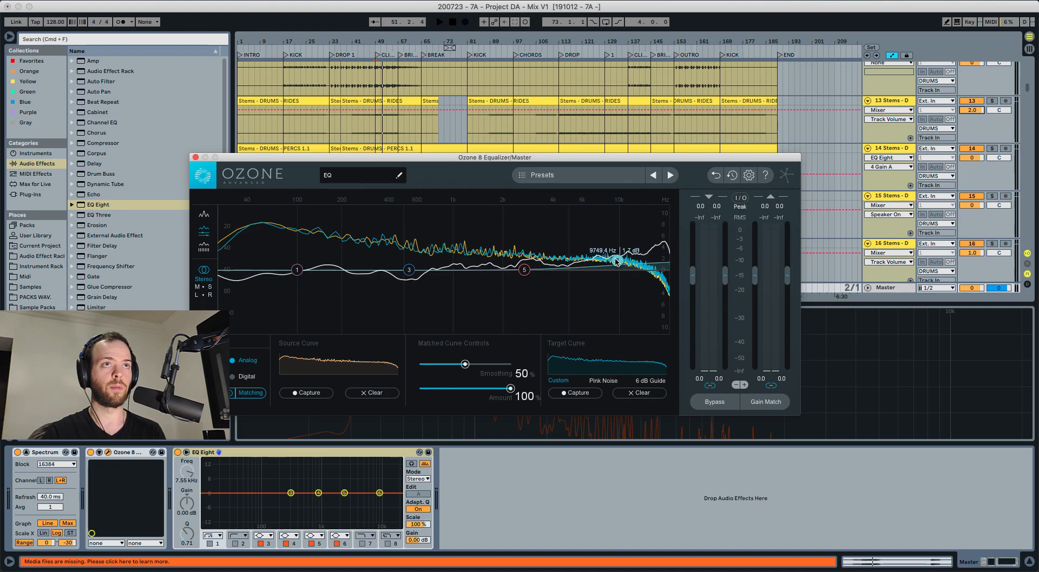
double_click(616, 260)
left_click(228, 394)
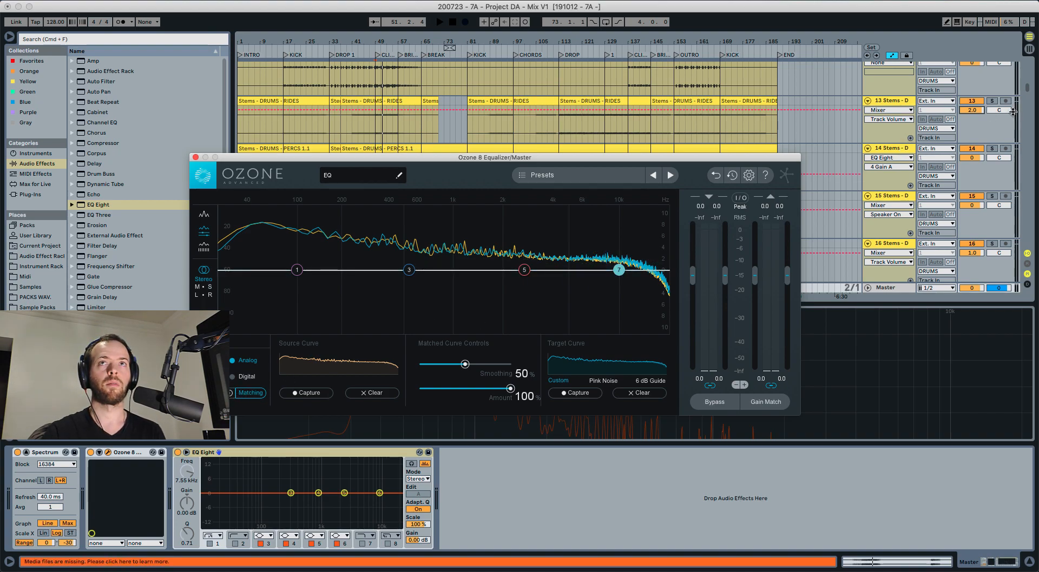
Step: Set the track volume of the RIDES stem to 3.0 dB and of the HIT HAT stem to 1.5 dB
left_click(979, 110)
type("2")
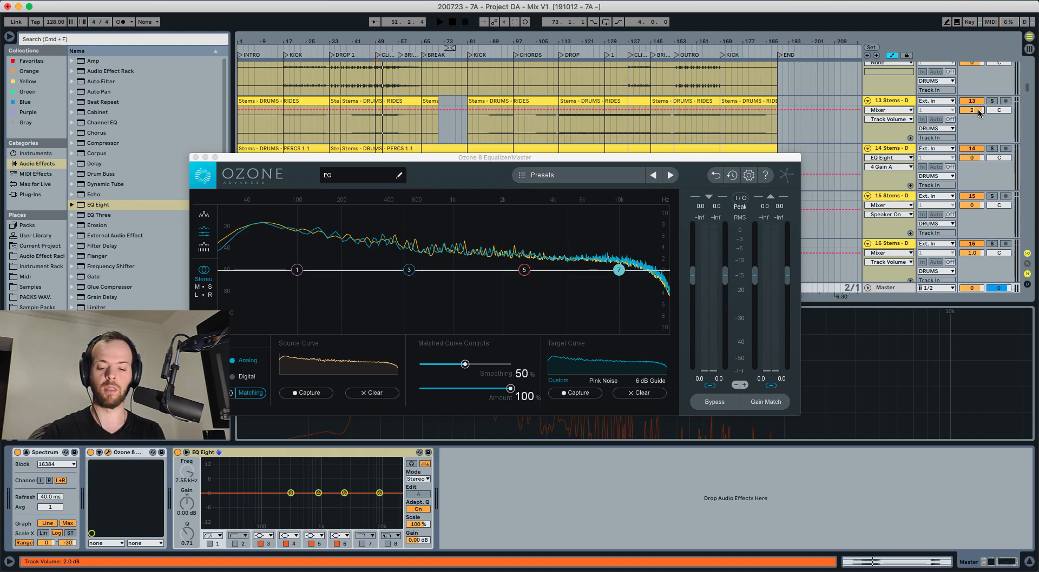
key("Return")
scroll(942, 108, "up", 2)
scroll(940, 109, "up", 4)
left_click(972, 122)
type("1.5")
key("Return")
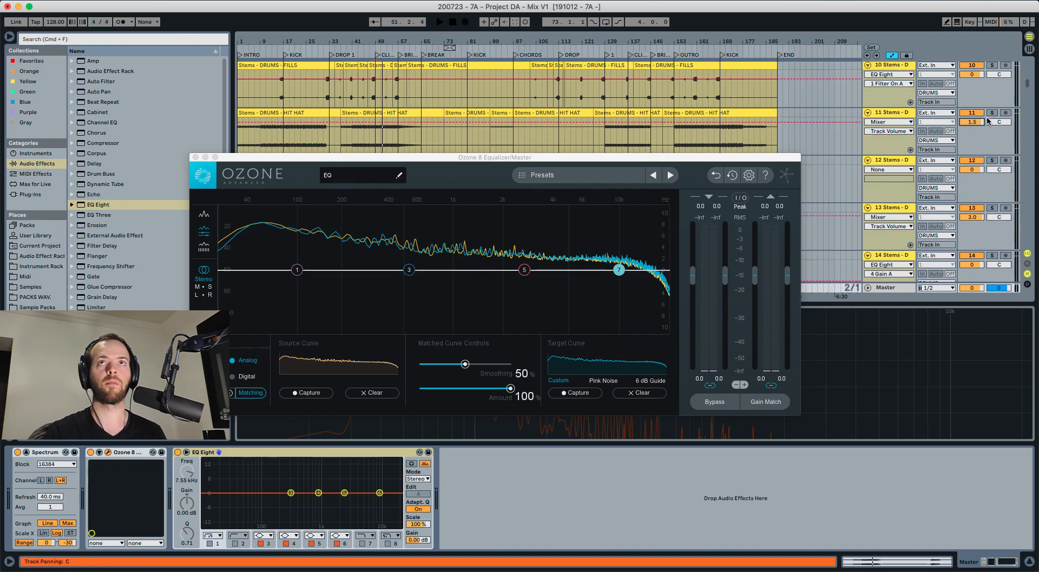
Step: Show the HIT HAT stem's devices and audition the section from bar 49
left_click(907, 115)
key("space")
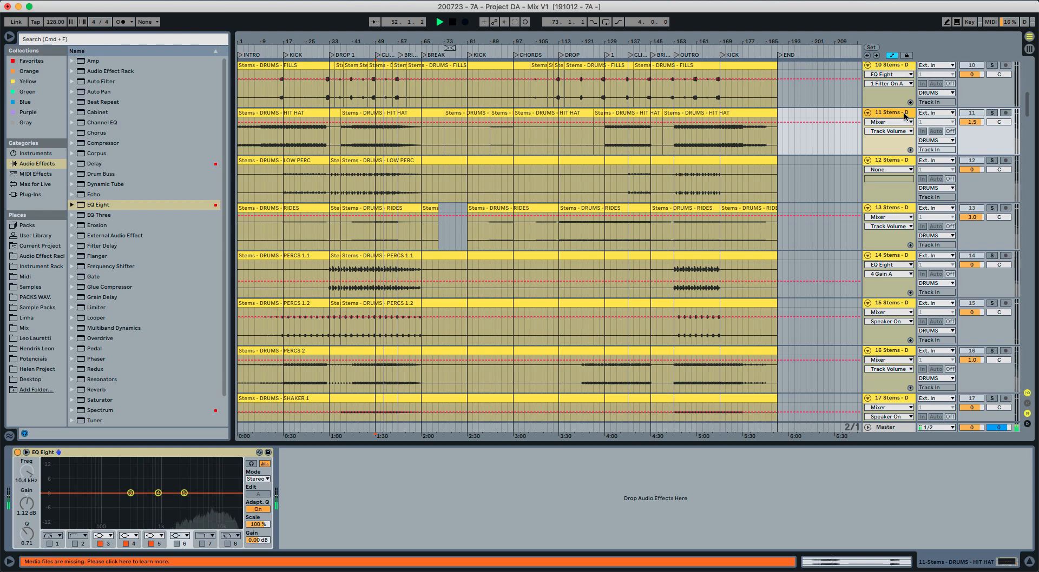
key("space")
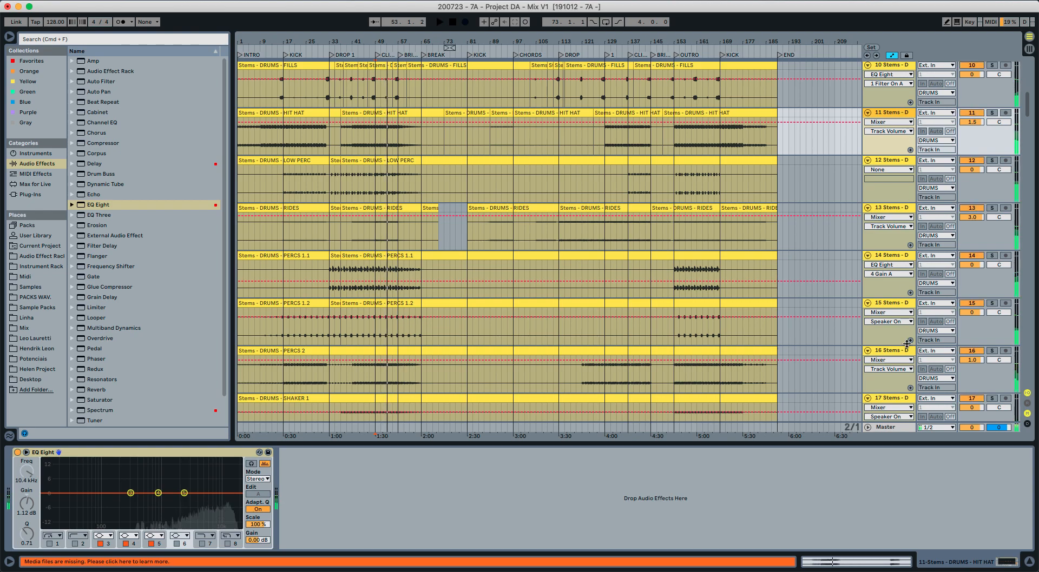
Step: Return to the Master's Ozone EQ and capture a new source curve from the adjusted mix
left_click(893, 433)
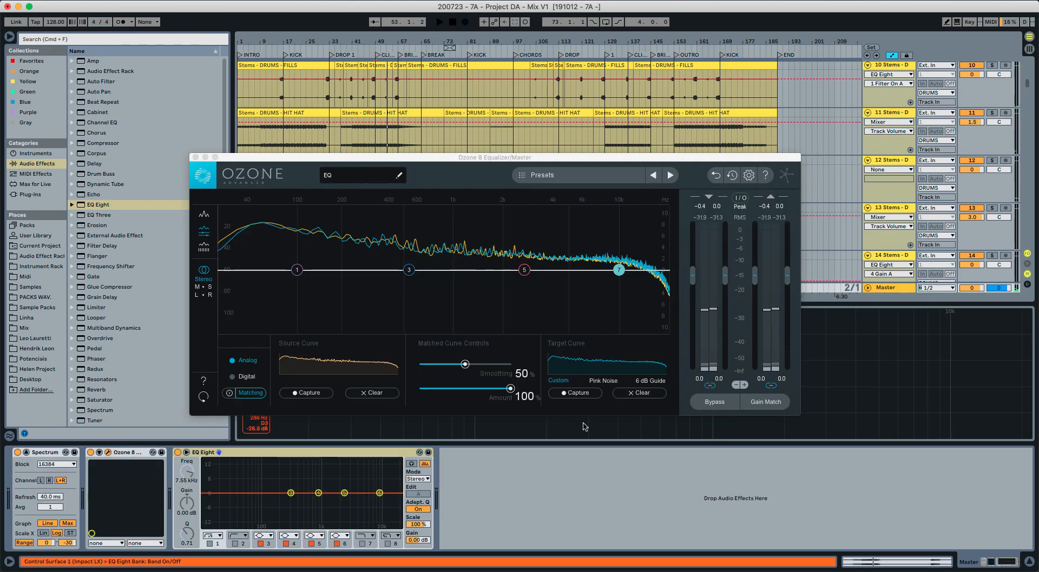
left_click(299, 394)
key("space")
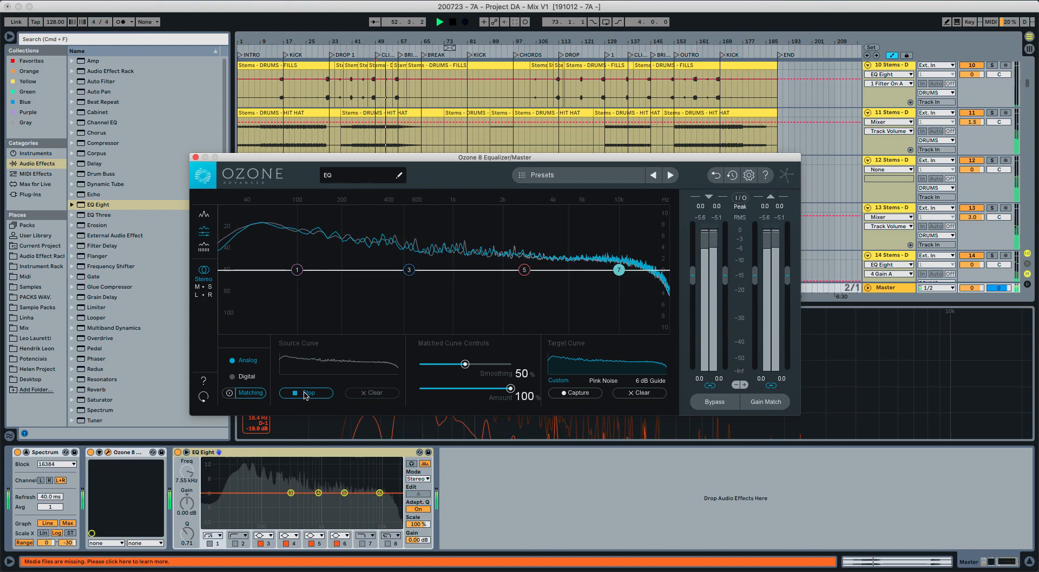
left_click(306, 394)
key("space")
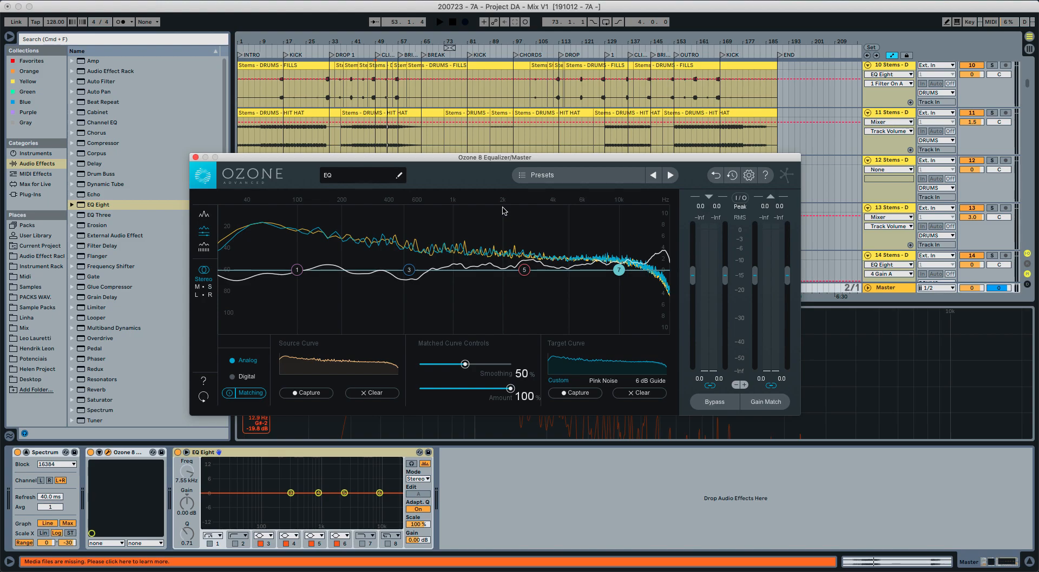
Step: Examine the match curve's upper half around bands 5 and 7 and its lower half around bands 1 and 3
left_click_drag(503, 208, 666, 344)
left_click_drag(503, 208, 215, 374)
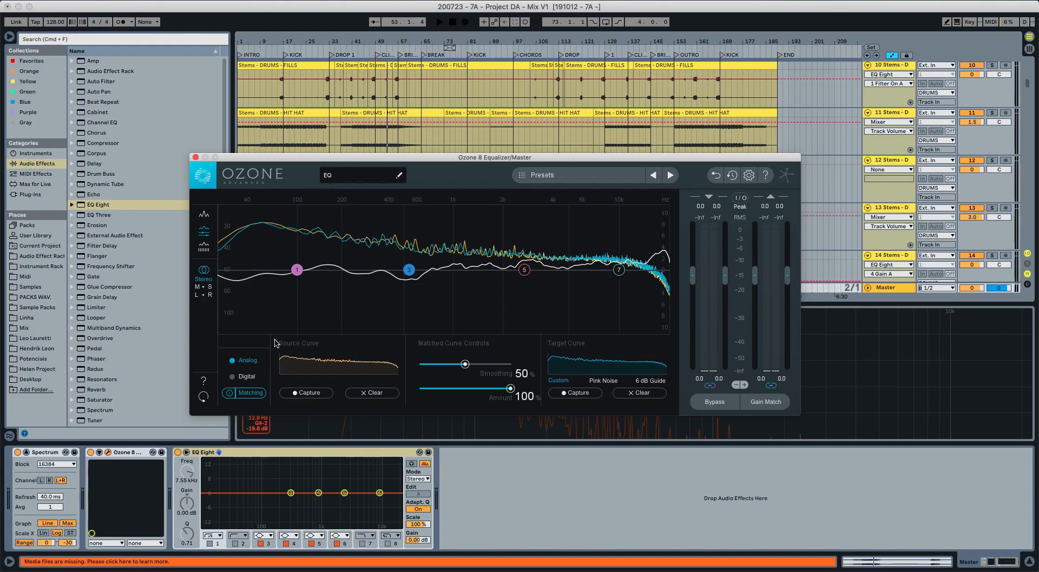
left_click_drag(479, 217, 261, 343)
left_click_drag(512, 217, 663, 321)
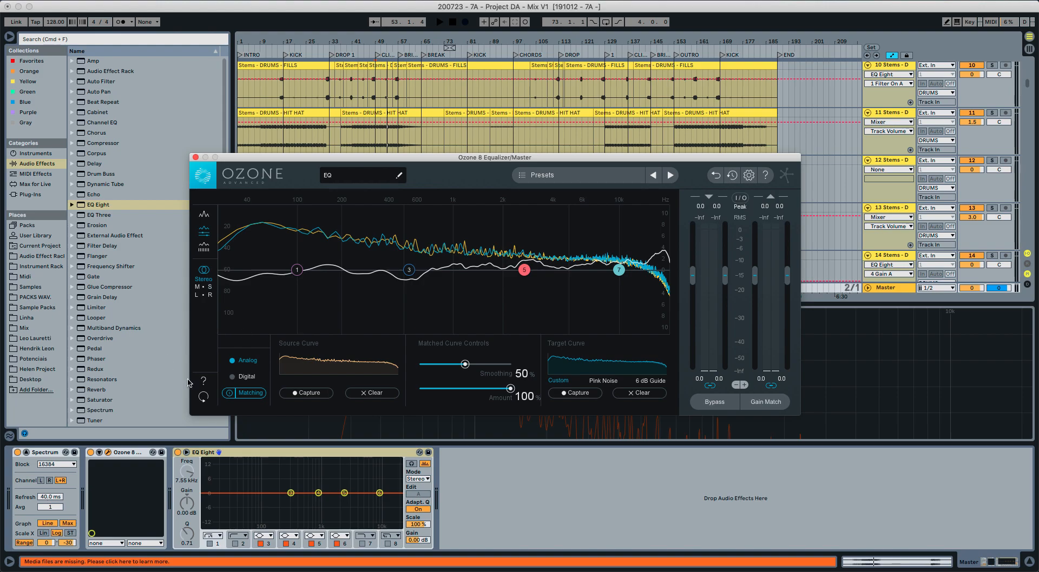
Step: Disable Ozone's matching and audition the mix from bar 49
left_click(229, 394)
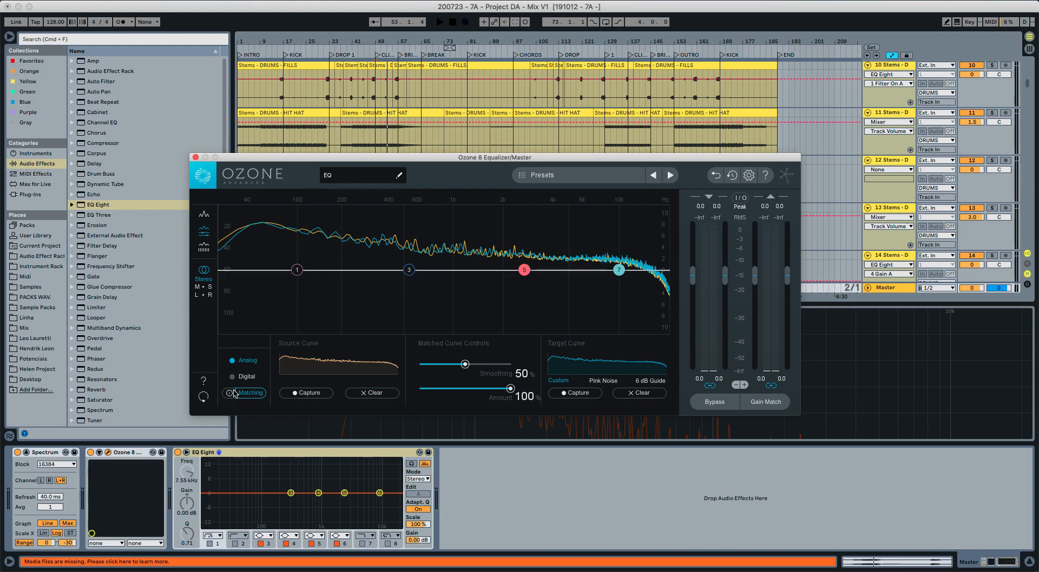
key("space")
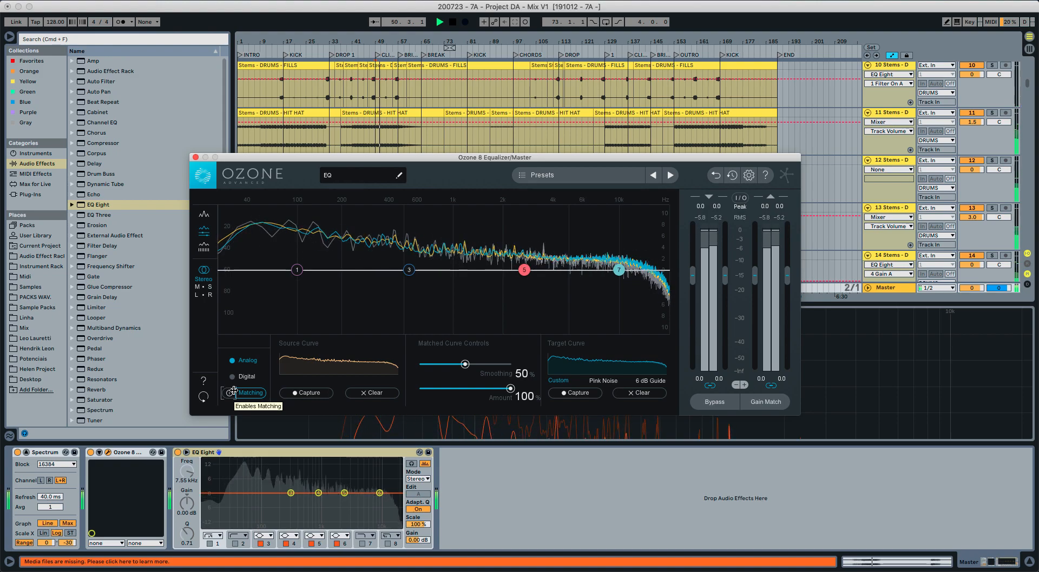
key("space")
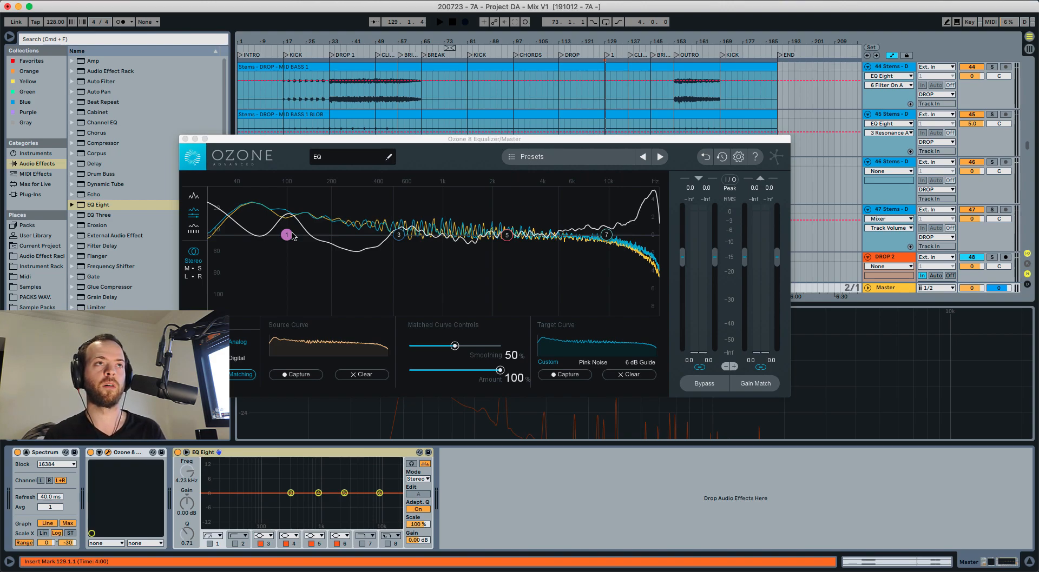
Step: Try moving Ozone's band 3 into the match curve's low-mid dip and towards its rise near 600 Hz, resetting both moves
left_click_drag(399, 235, 348, 238)
double_click(348, 238)
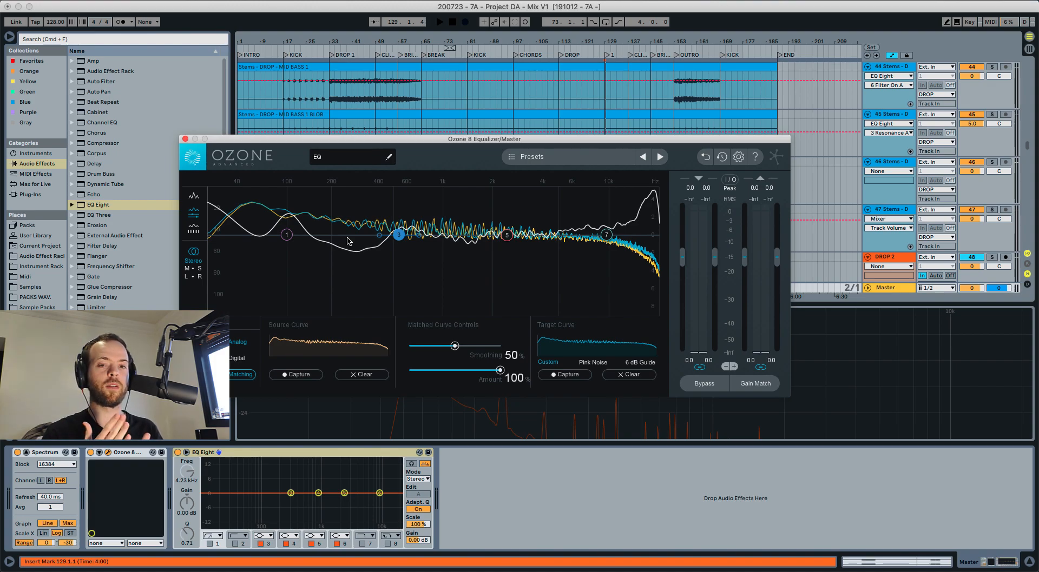
mouse_move(399, 236)
left_mouse_down()
mouse_move(408, 218)
mouse_move(410, 234)
left_mouse_up()
double_click(411, 236)
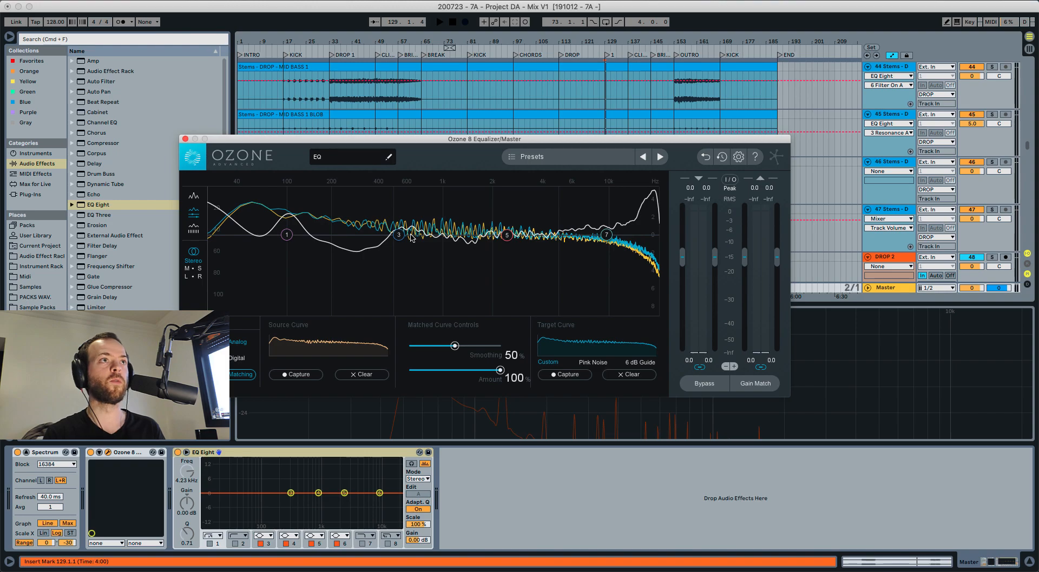
Step: Examine the match curve around band 5 and in the high end around band 7
left_click_drag(481, 214, 550, 263)
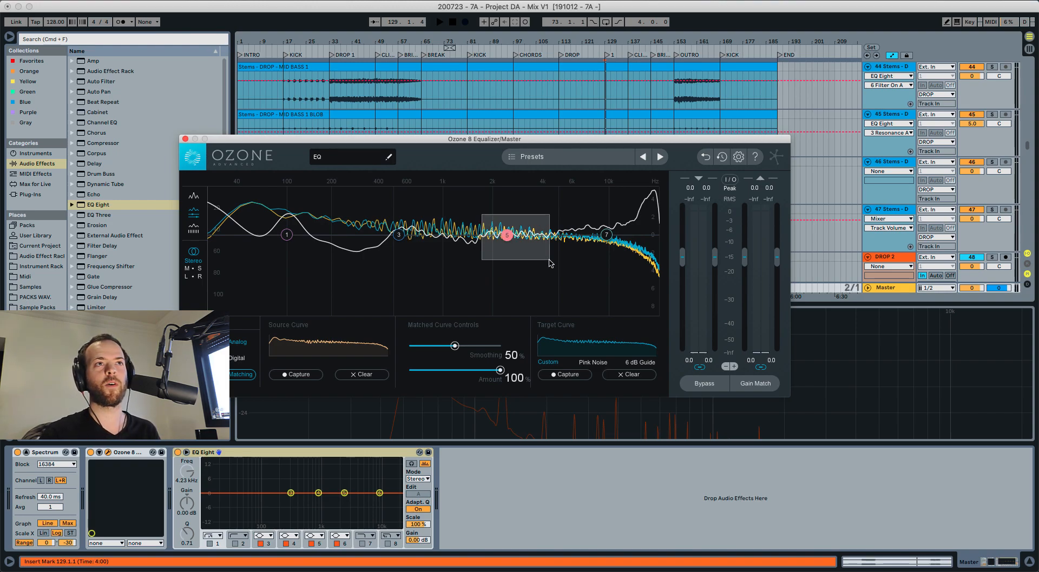
left_click_drag(577, 207, 651, 272)
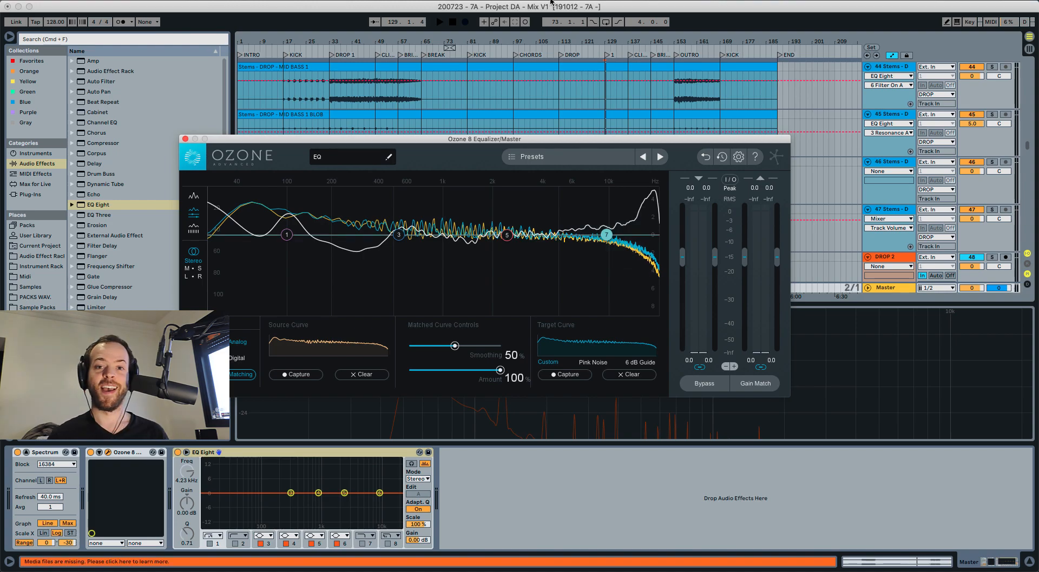